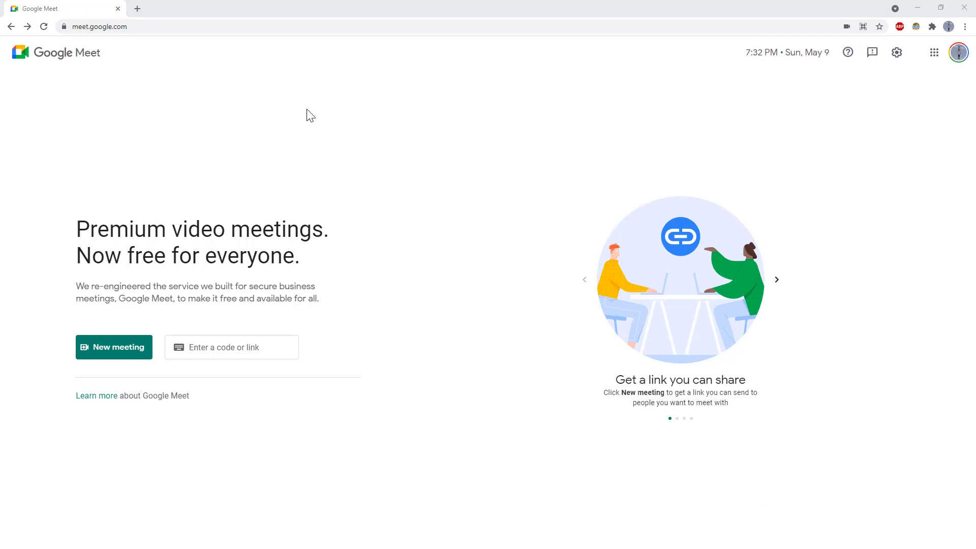
# - Start an instant meeting from the Google Meet home page
pyautogui.click(126, 27)
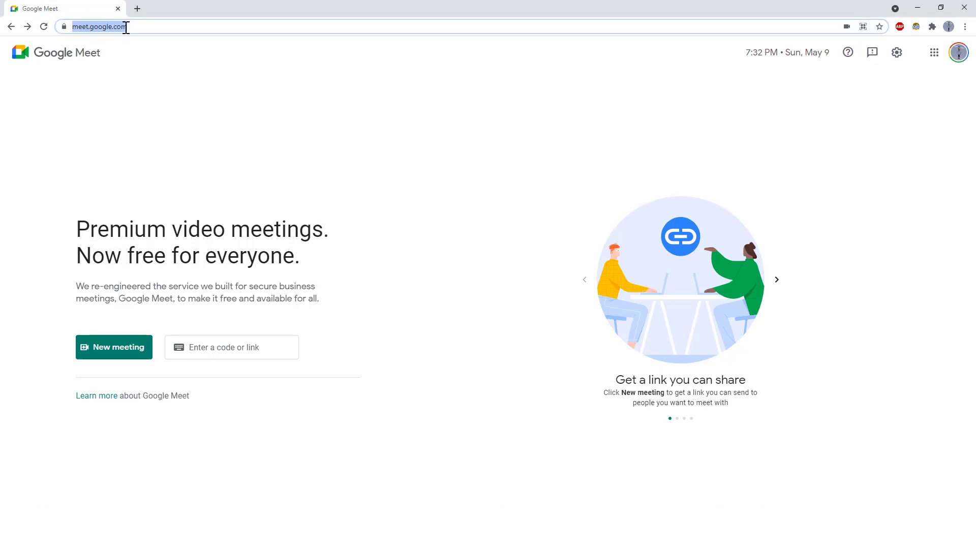
pyautogui.click(945, 105)
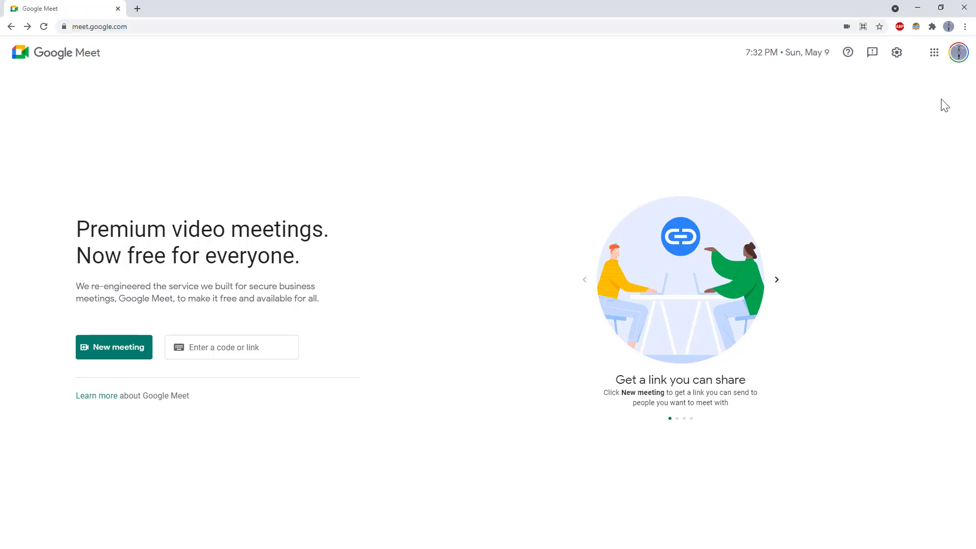
pyautogui.click(117, 351)
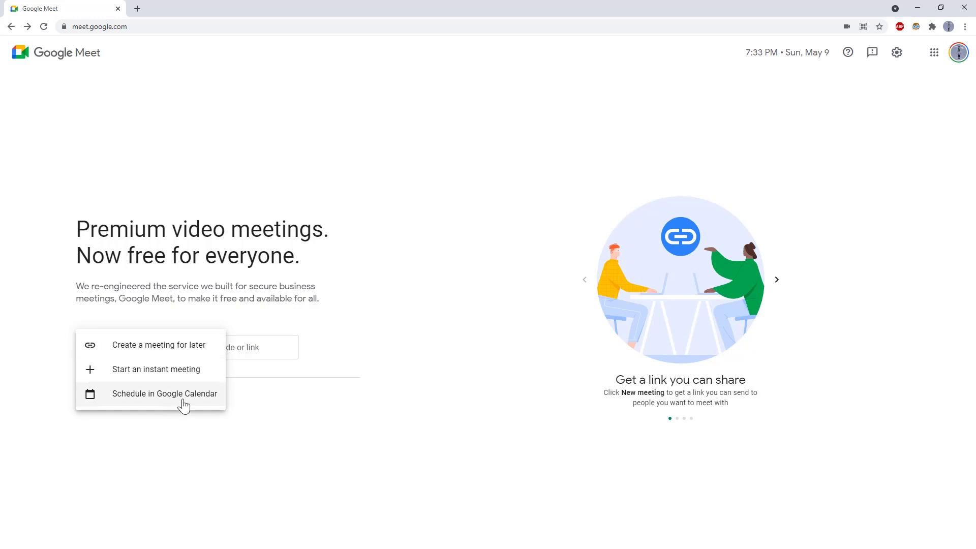
pyautogui.click(180, 370)
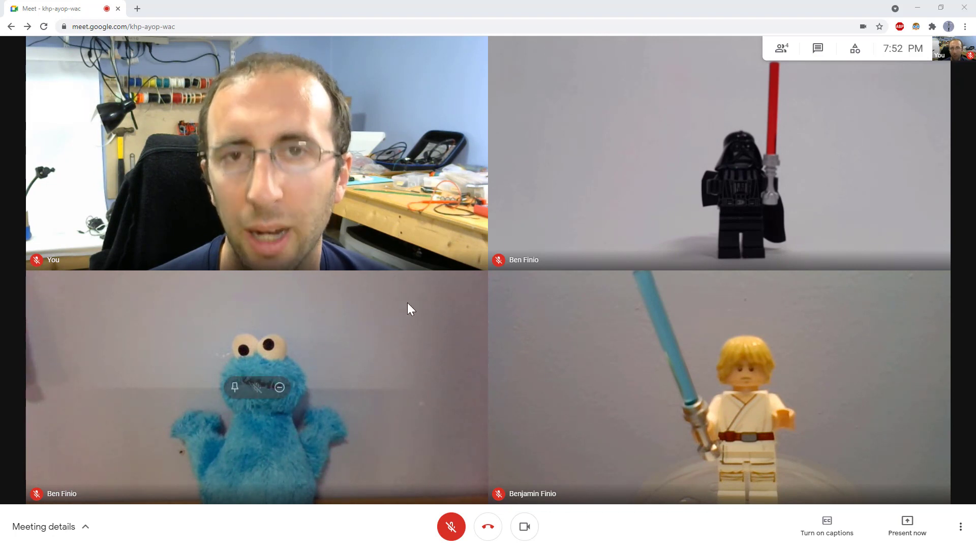
# - Unmute the microphone and mute it again, and toggle the camera in the call
pyautogui.click(445, 534)
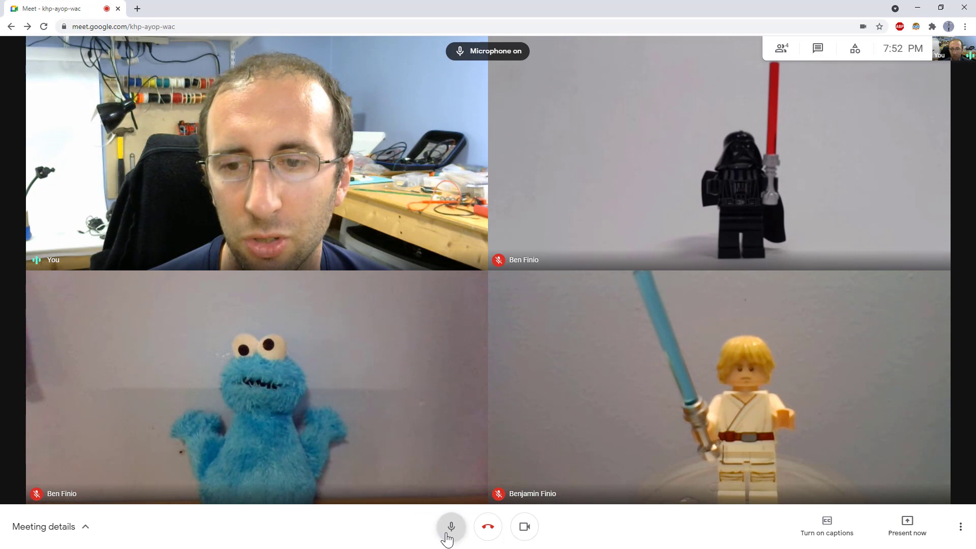
pyautogui.click(449, 531)
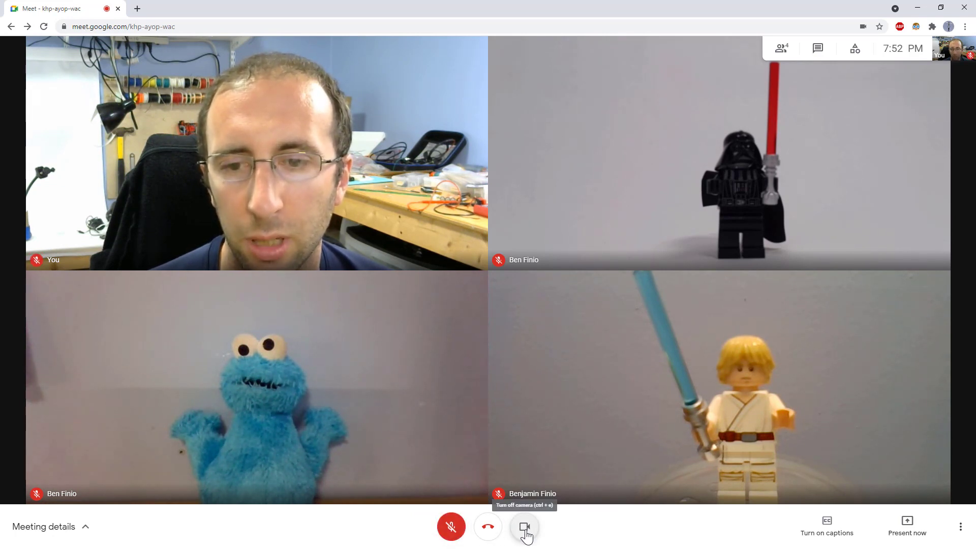
pyautogui.click(526, 534)
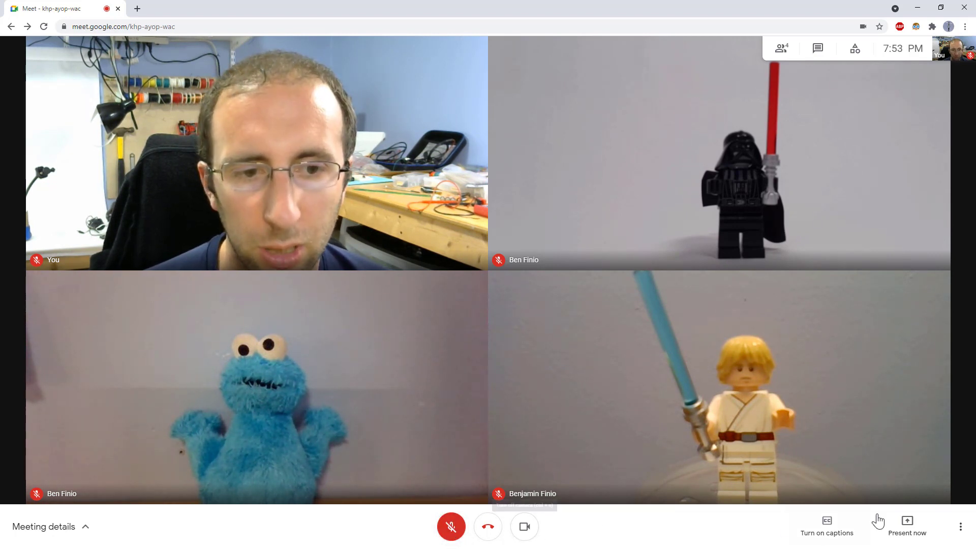
# - Check the microphone and speaker selections in the meeting's audio settings and close the settings
pyautogui.click(962, 529)
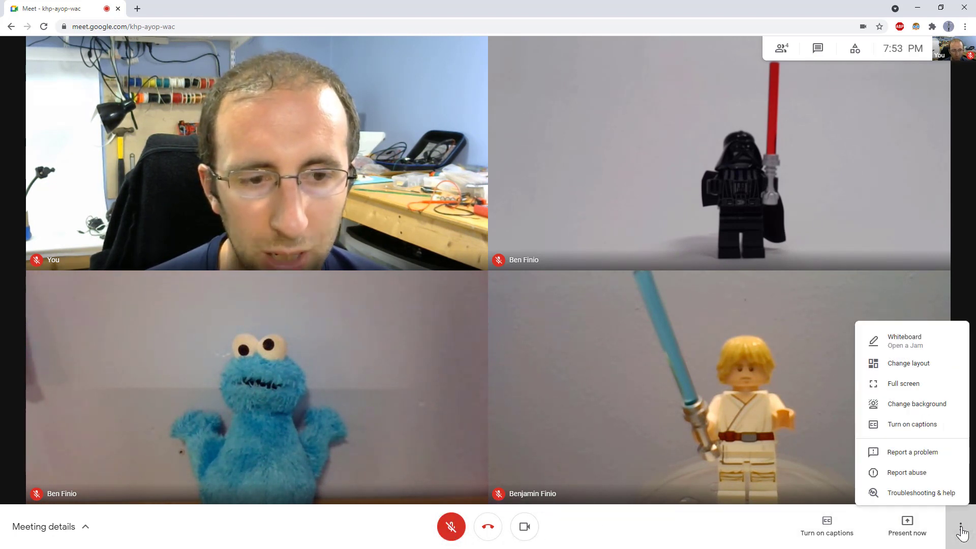
pyautogui.click(879, 484)
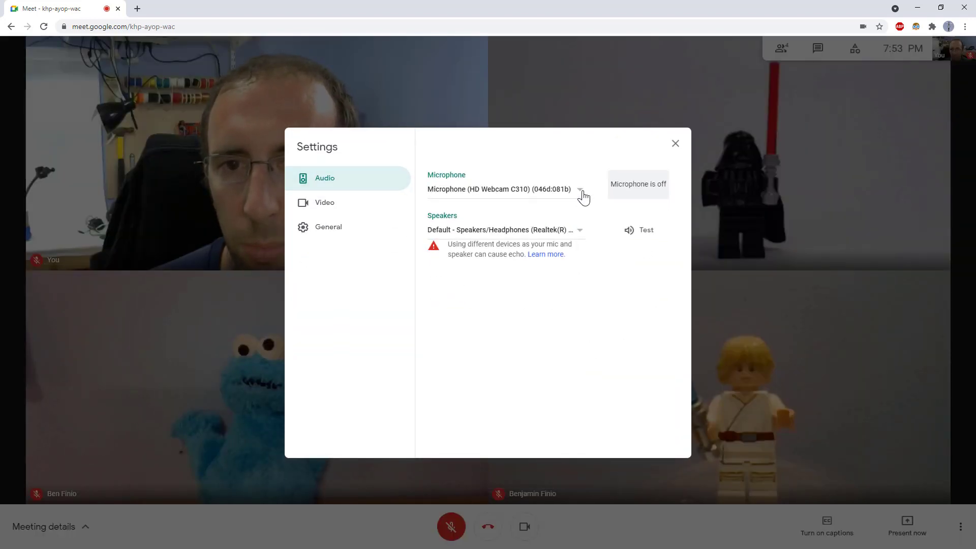
pyautogui.click(676, 144)
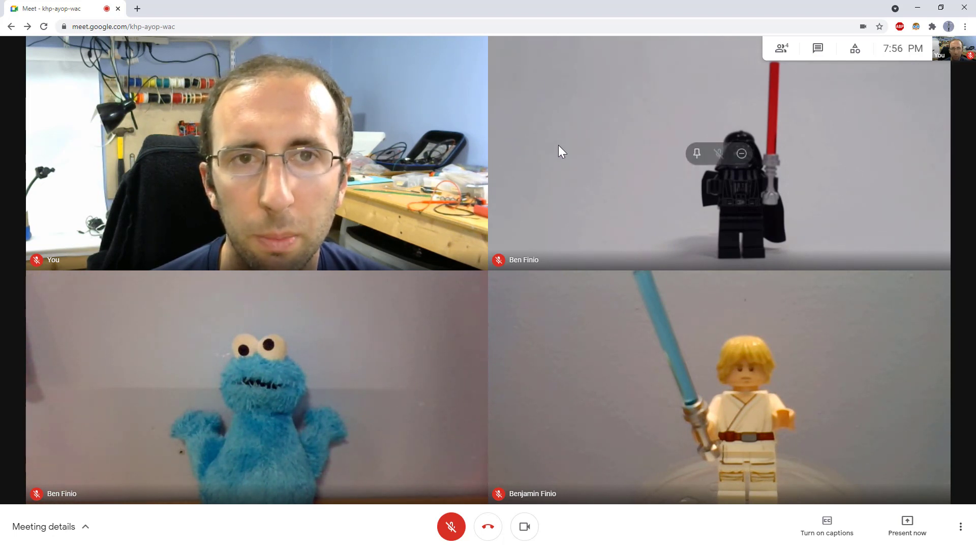
# - Show the participant list, pin the Darth Vader video to the screen, and hide the list again
pyautogui.click(782, 53)
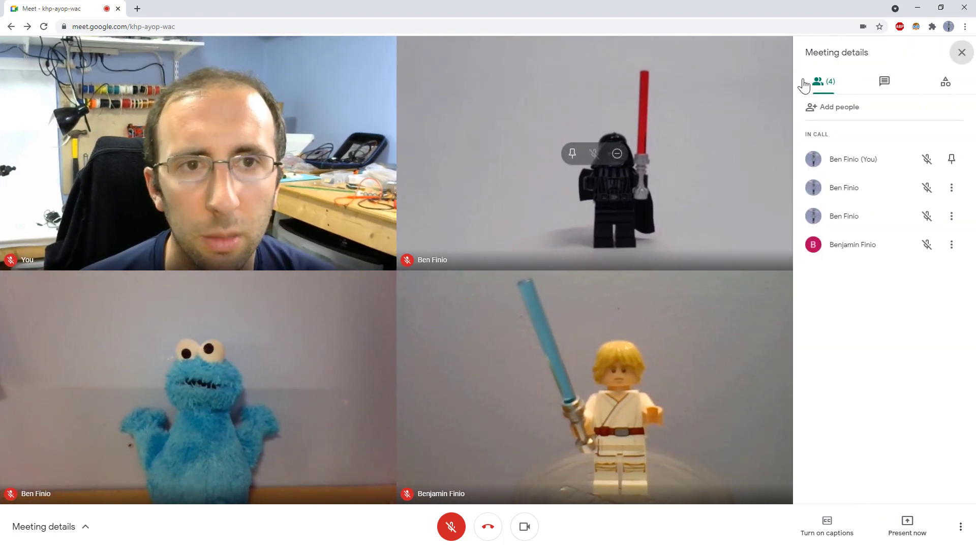
pyautogui.click(572, 153)
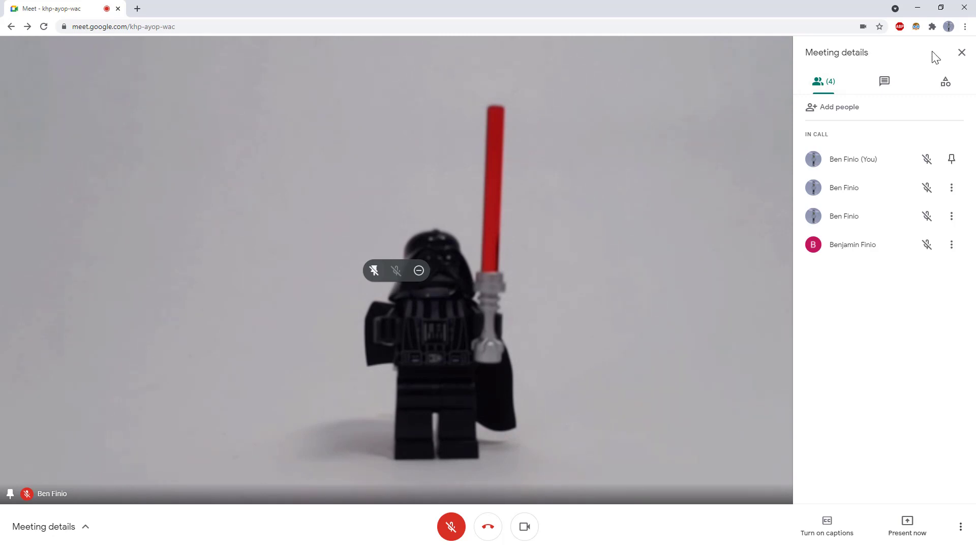
pyautogui.click(962, 52)
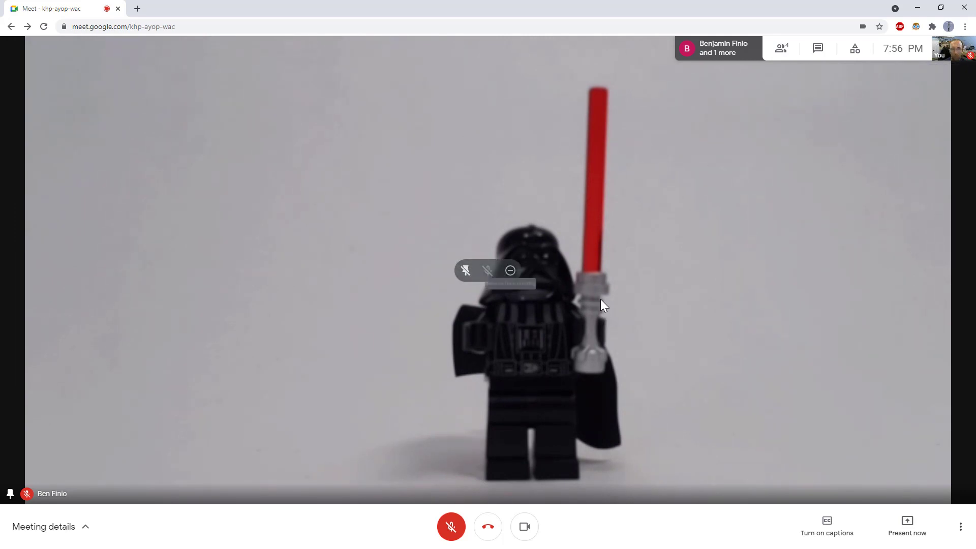
# - Look through the meeting's participant list, chat and activities, and close the meeting details
pyautogui.click(686, 54)
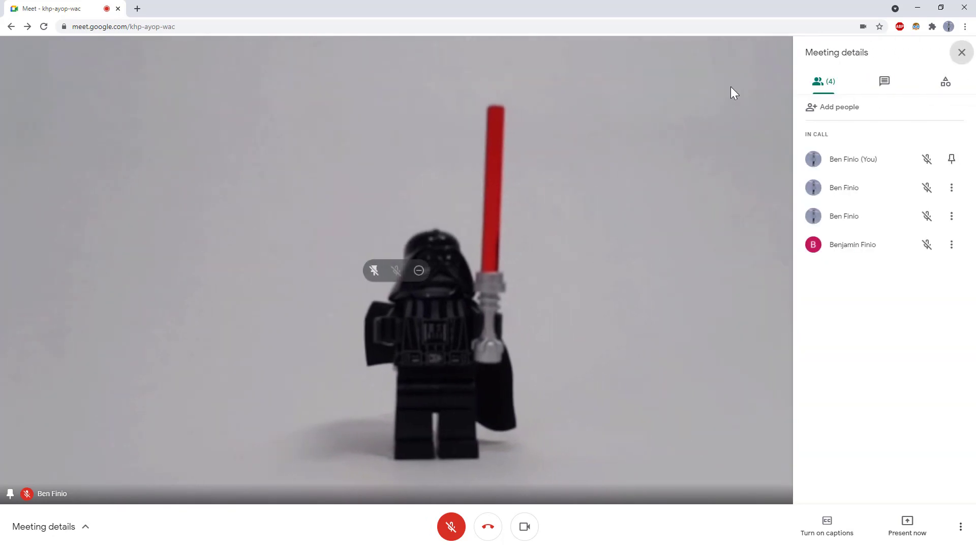
pyautogui.click(962, 54)
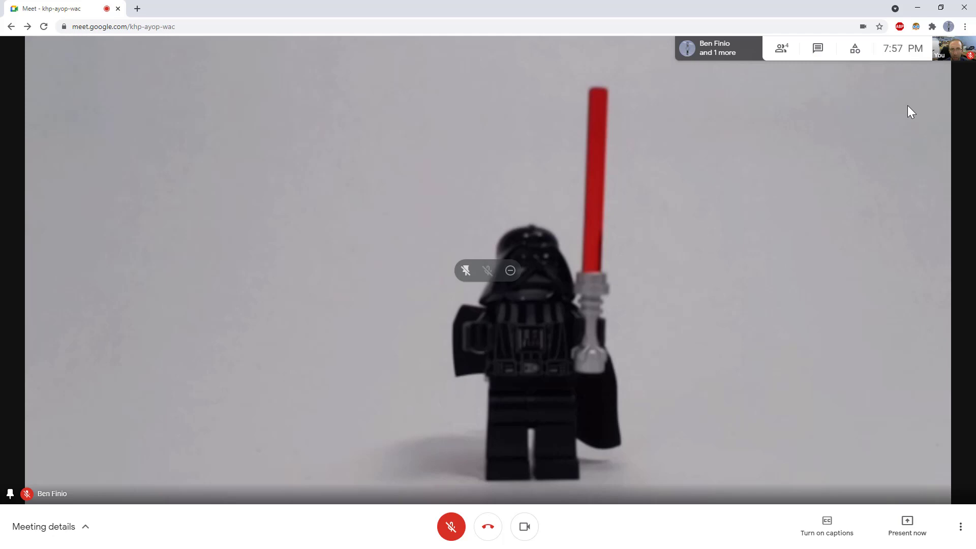
pyautogui.click(782, 49)
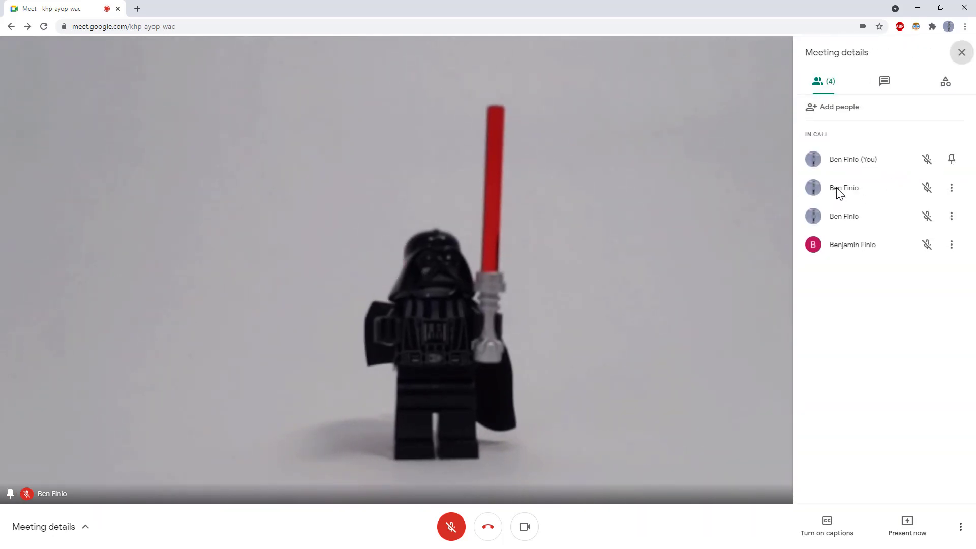
pyautogui.click(879, 94)
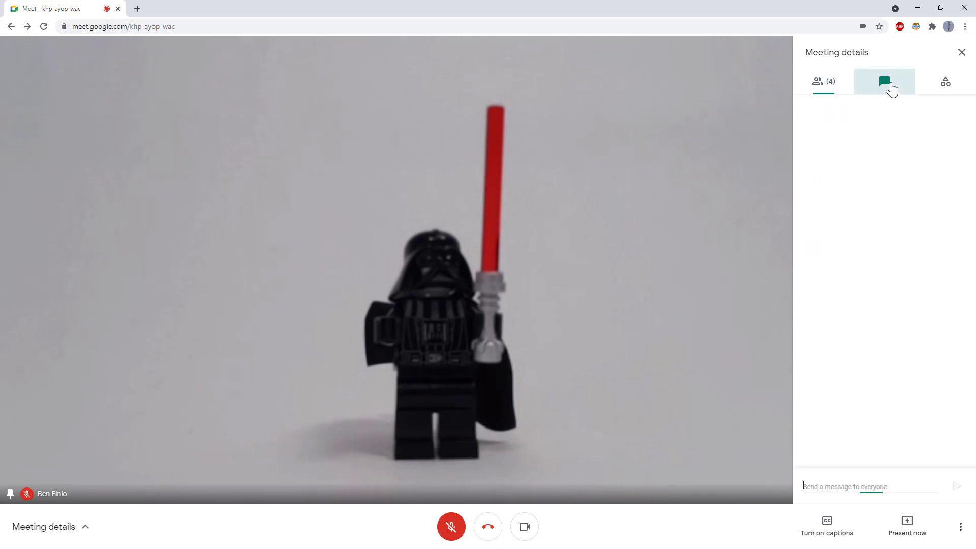
pyautogui.click(946, 87)
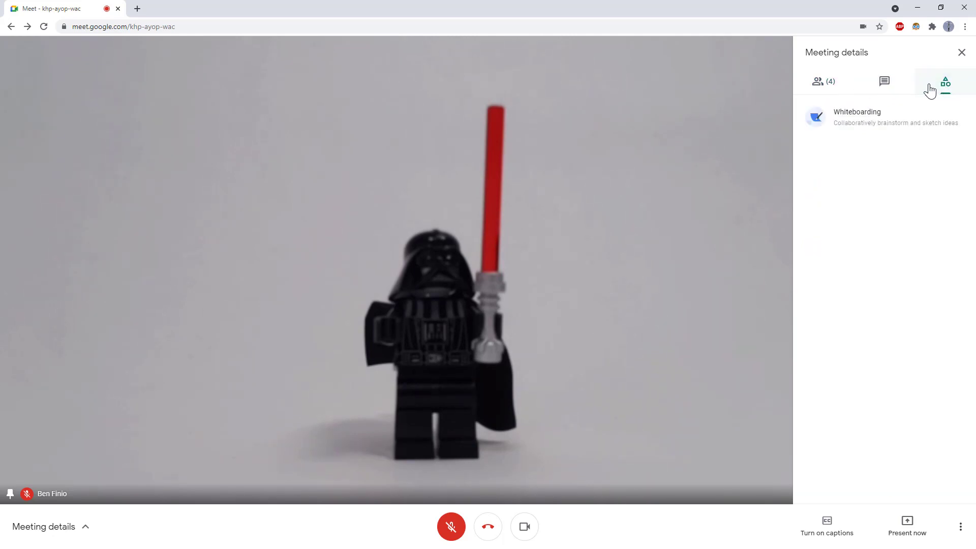
pyautogui.click(820, 88)
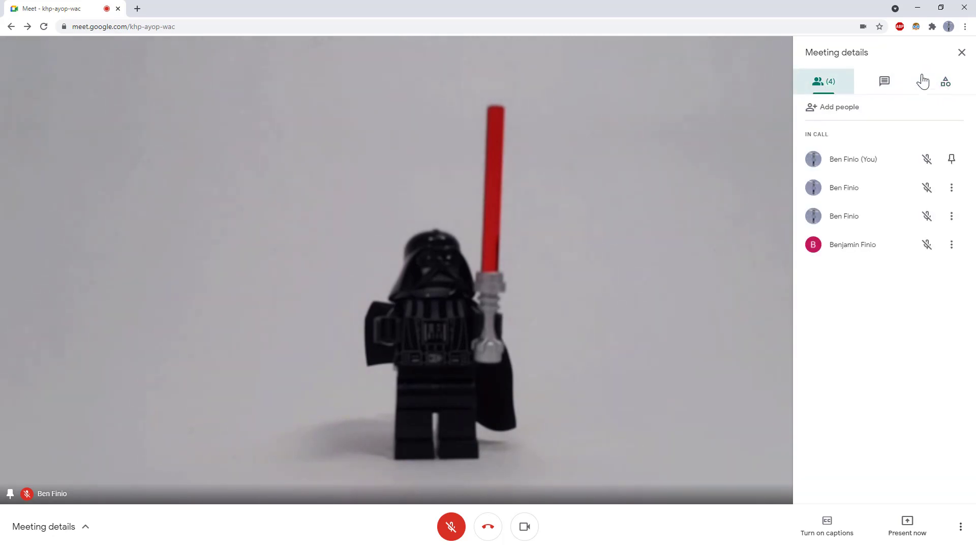
pyautogui.click(962, 54)
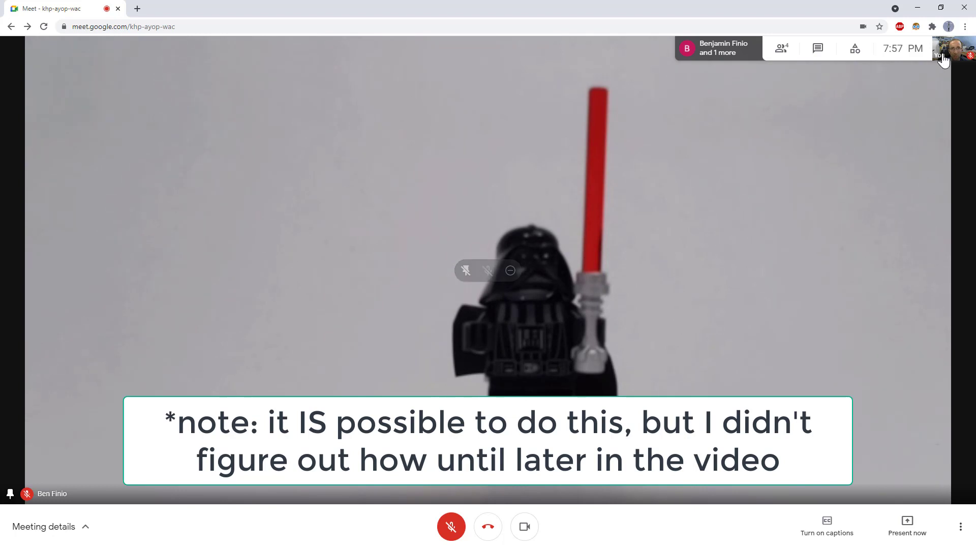
# - Unpin the Darth Vader video to restore the tiled view of all participants
pyautogui.moveTo(953, 52)
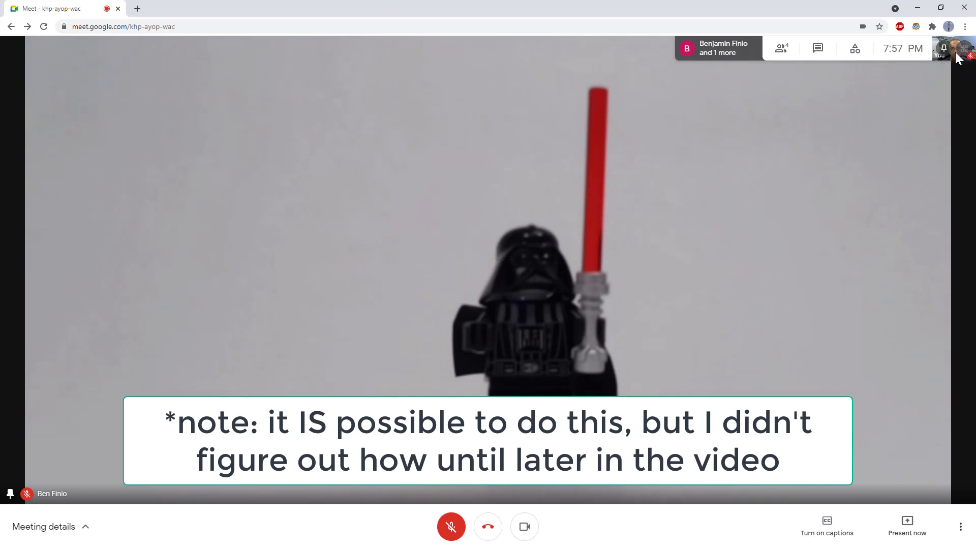
pyautogui.moveTo(566, 197)
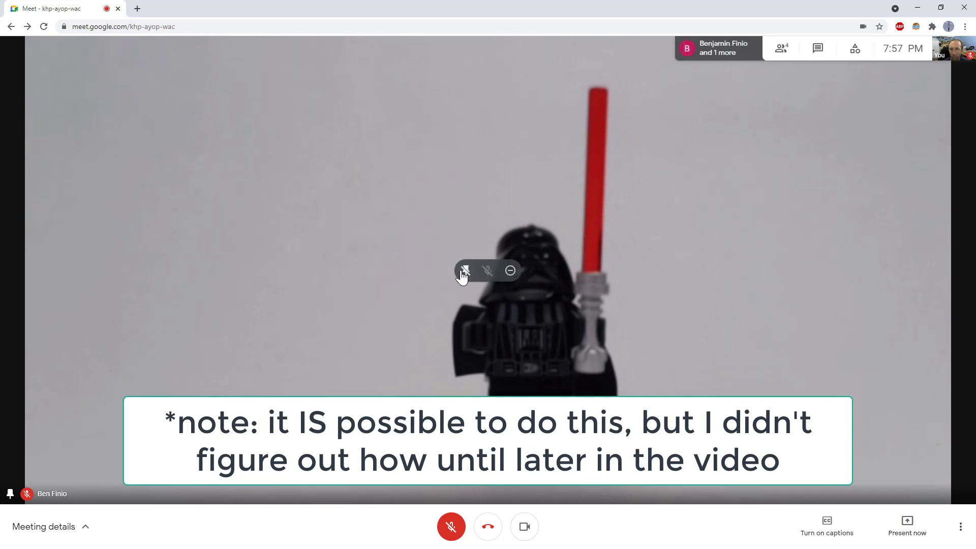
pyautogui.click(466, 274)
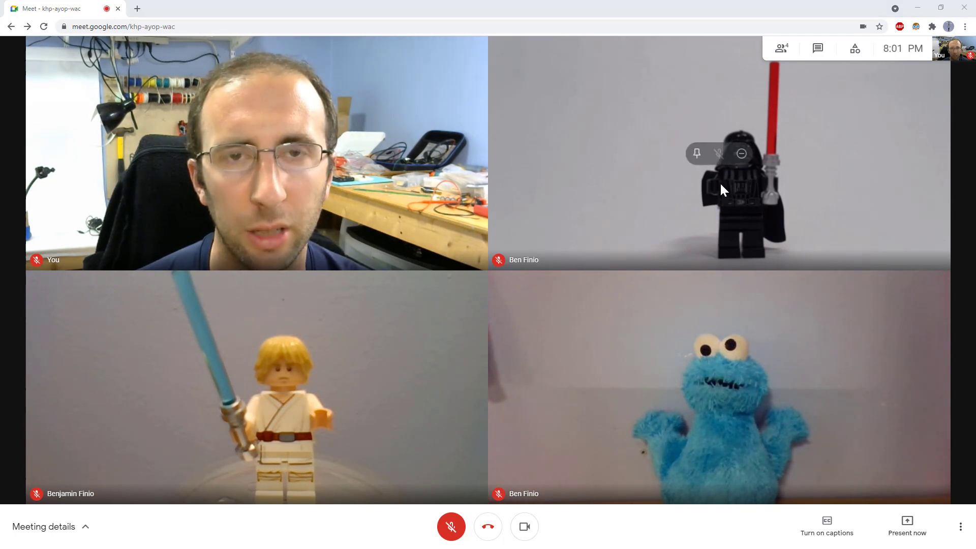
# - Send the chat message "lkjlkjlkj" to everyone in the meeting
pyautogui.click(818, 49)
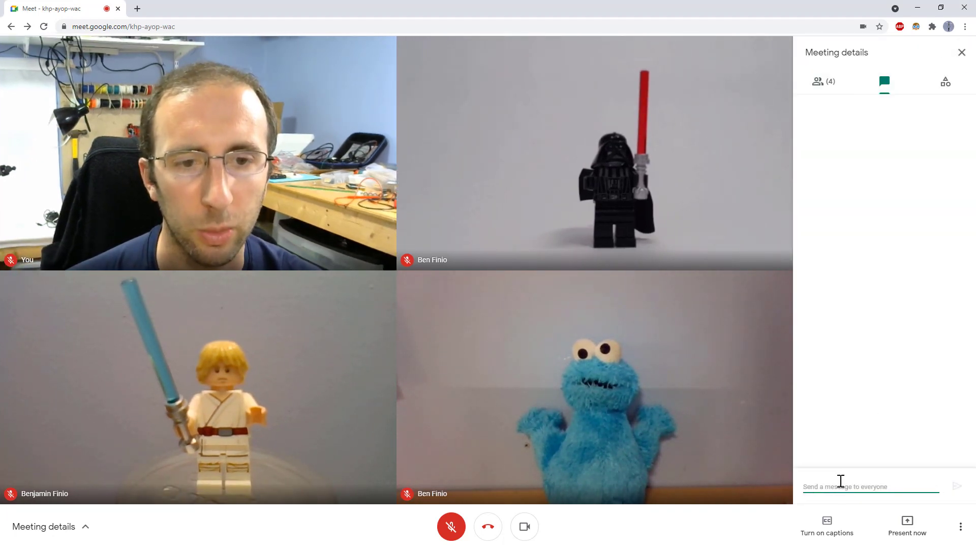
pyautogui.write('lkjlkjlkj')
pyautogui.press('Return')
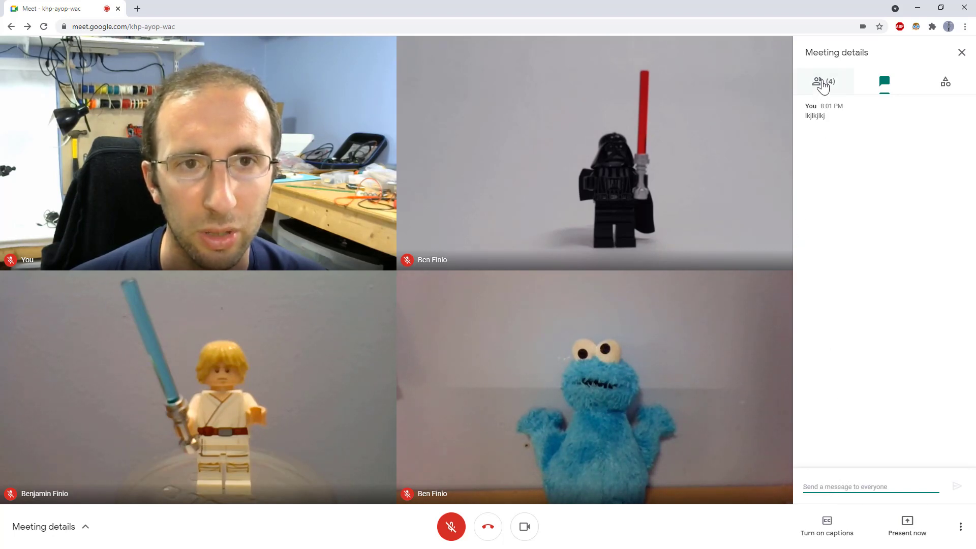
# - Check which options are offered for the second participant in the call list, and return to the meeting chat
pyautogui.click(823, 84)
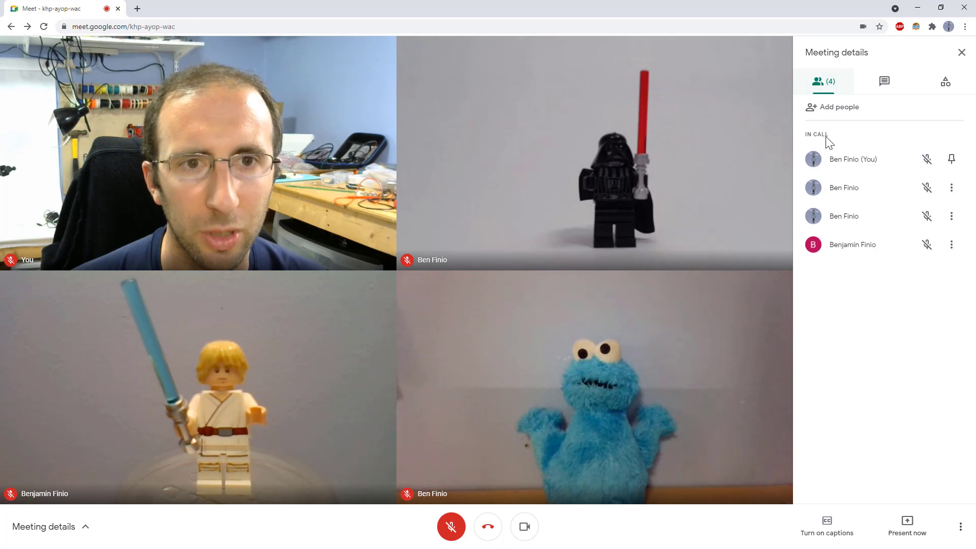
pyautogui.rightClick(835, 186)
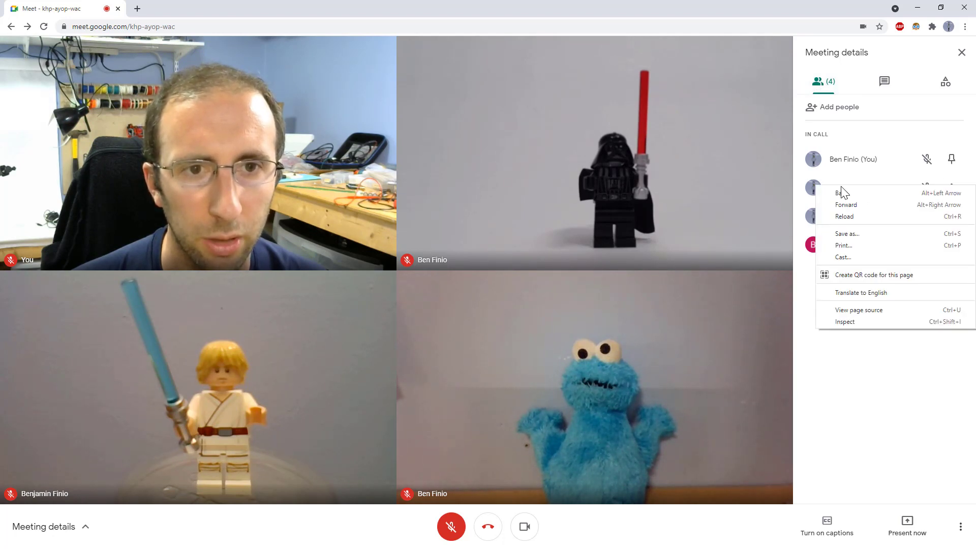
pyautogui.press('Escape')
pyautogui.click(951, 188)
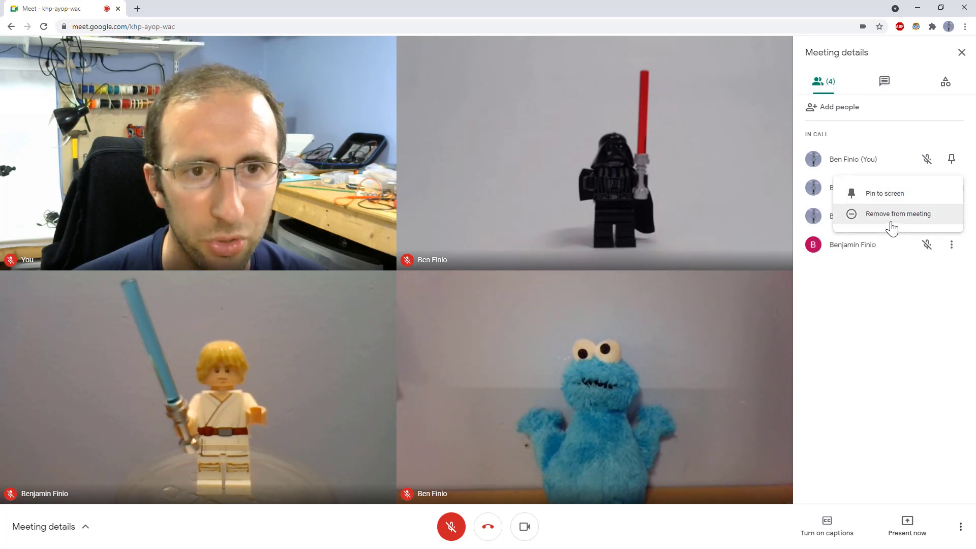
pyautogui.click(852, 336)
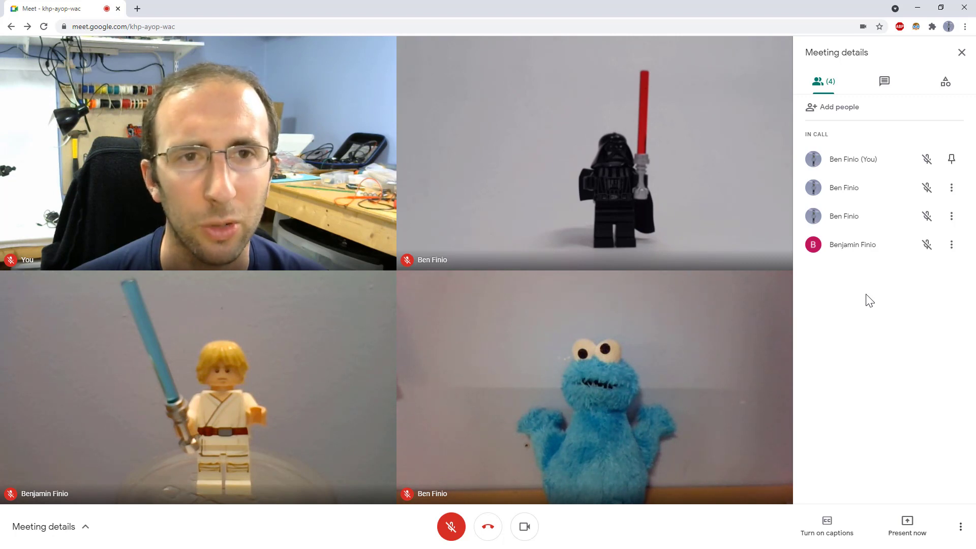
pyautogui.click(883, 85)
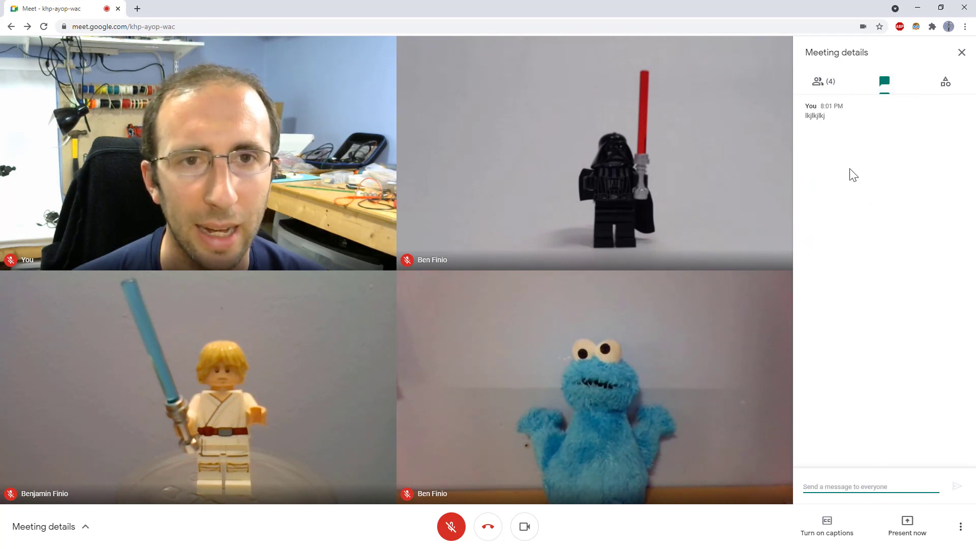
pyautogui.click(884, 80)
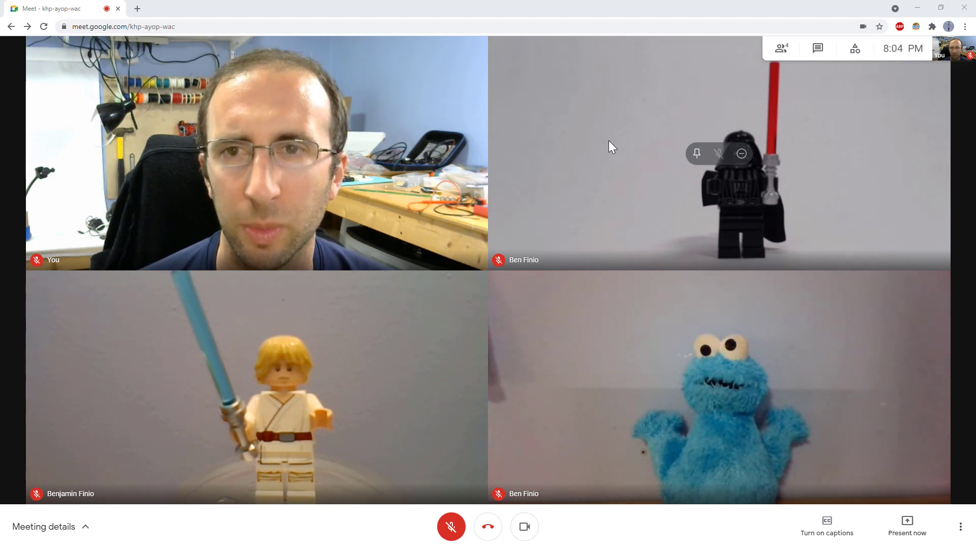
# - Check the context options offered on the Darth Vader video tile and dismiss them
pyautogui.rightClick(578, 106)
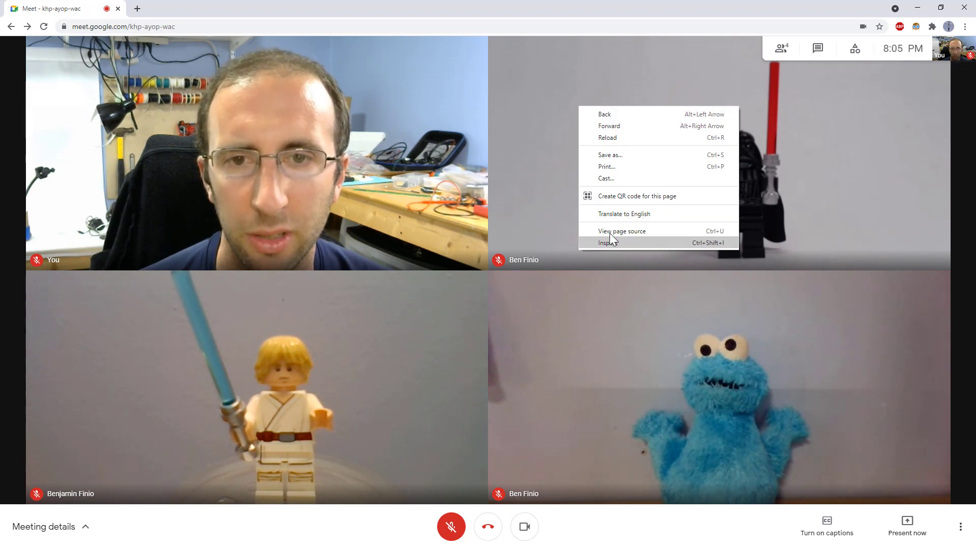
pyautogui.click(512, 162)
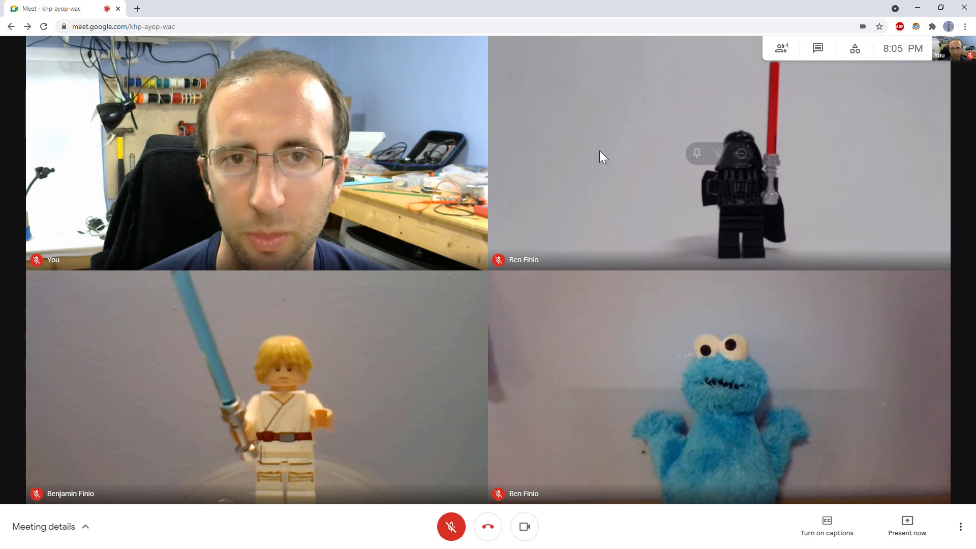
pyautogui.rightClick(640, 132)
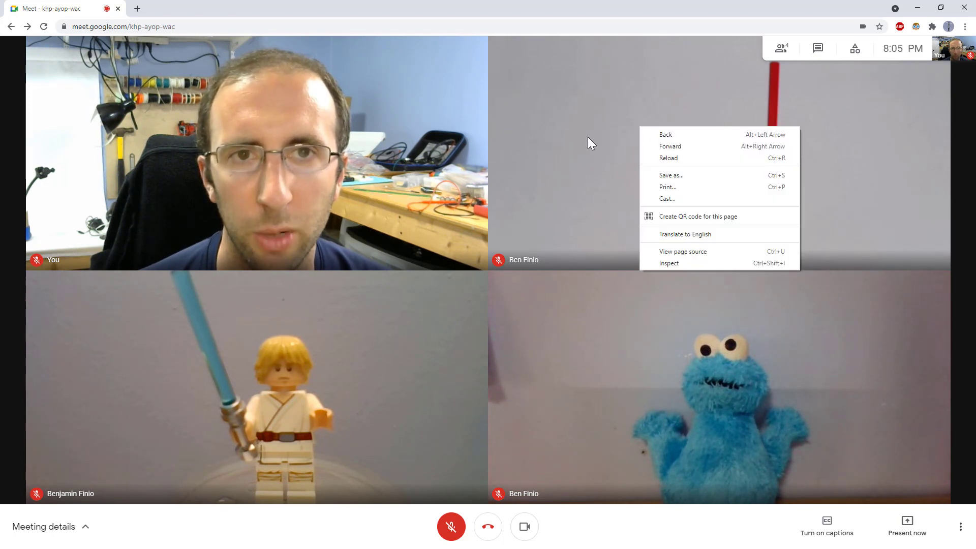
pyautogui.click(367, 142)
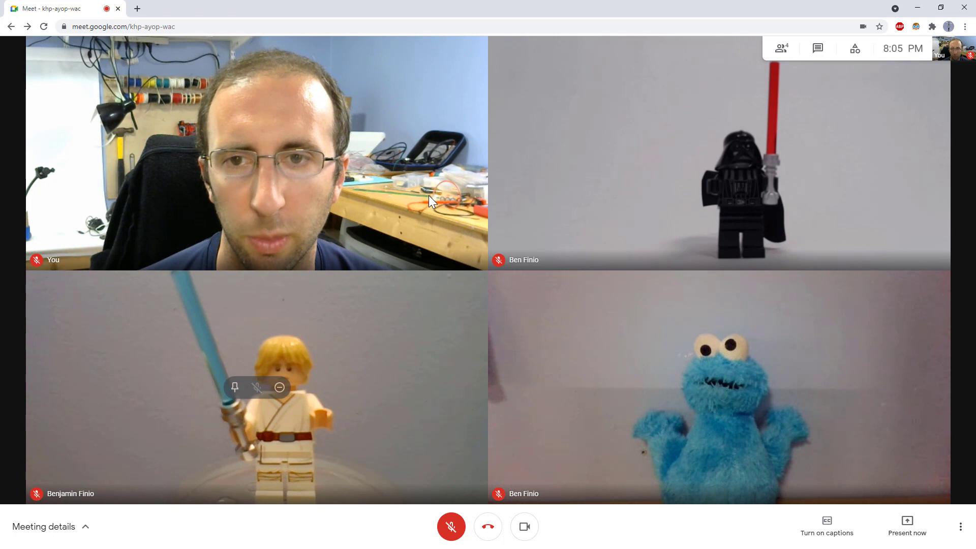
# - Check the options on the Darth Vader video tile and for each of the other participants in the call list
pyautogui.rightClick(594, 149)
pyautogui.click(584, 128)
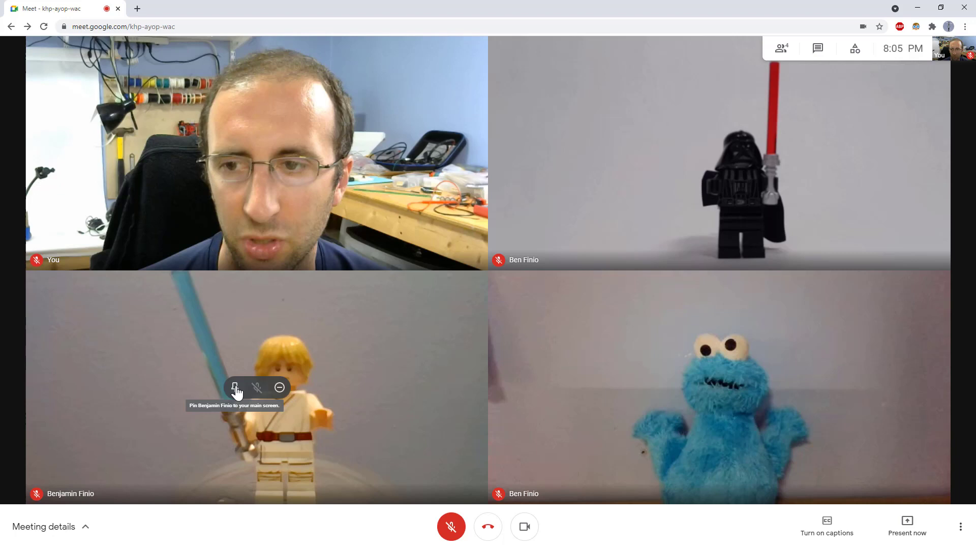
pyautogui.click(783, 49)
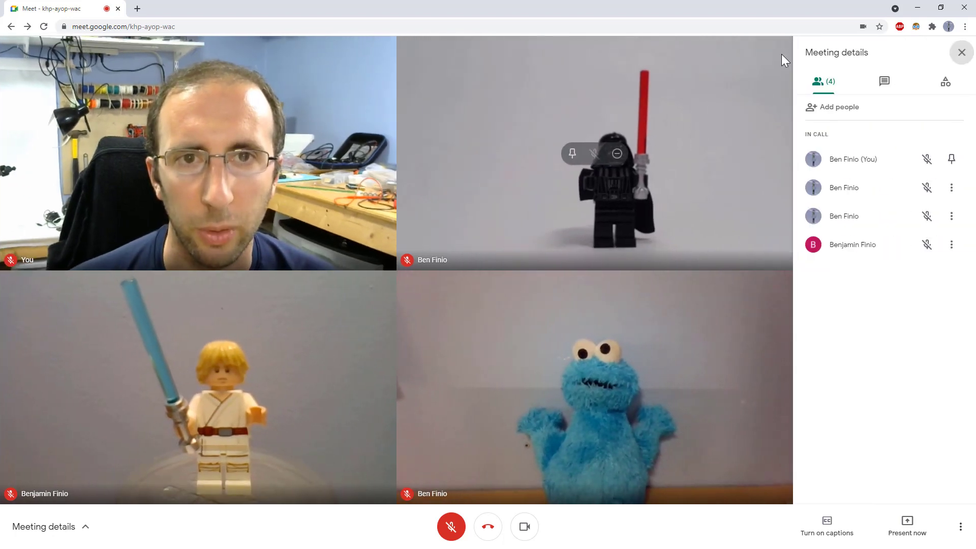
pyautogui.click(951, 189)
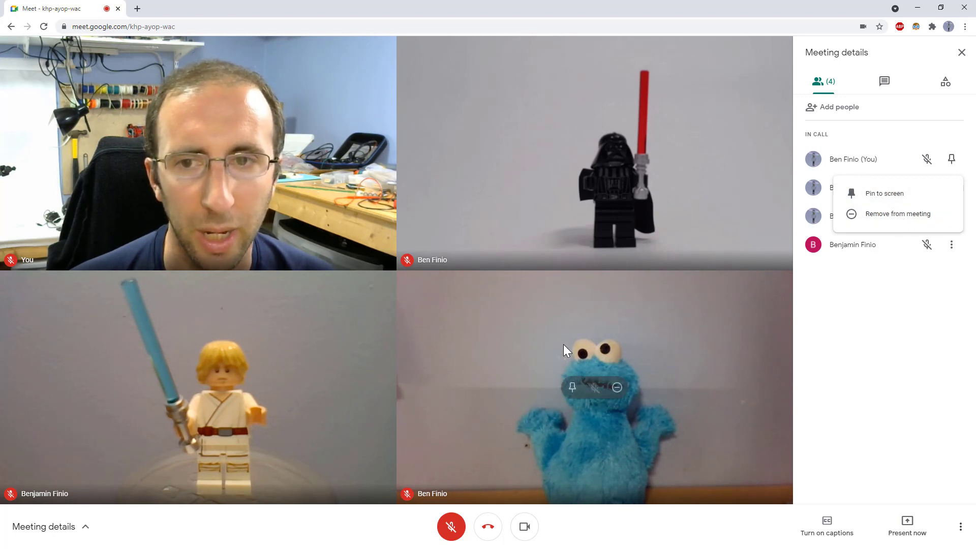
pyautogui.click(359, 384)
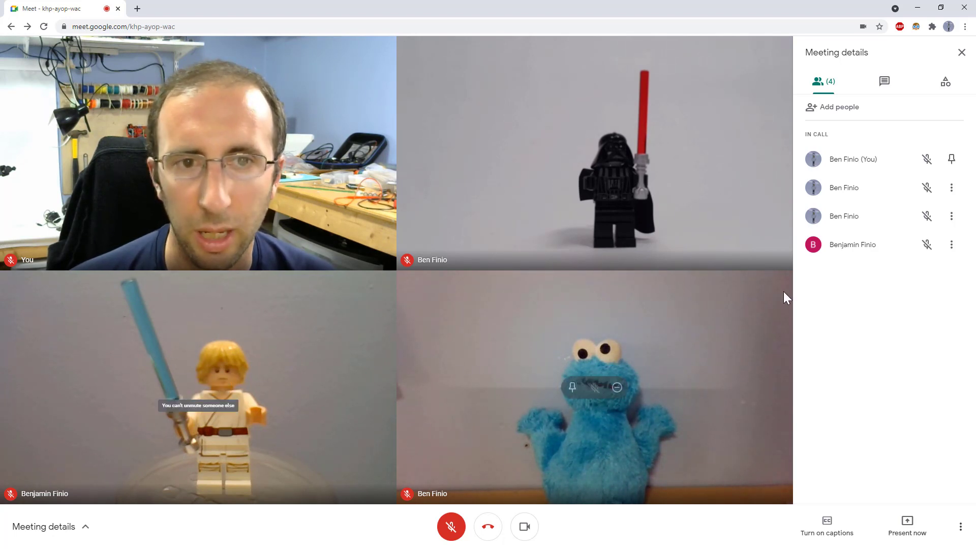
pyautogui.click(951, 219)
pyautogui.click(920, 327)
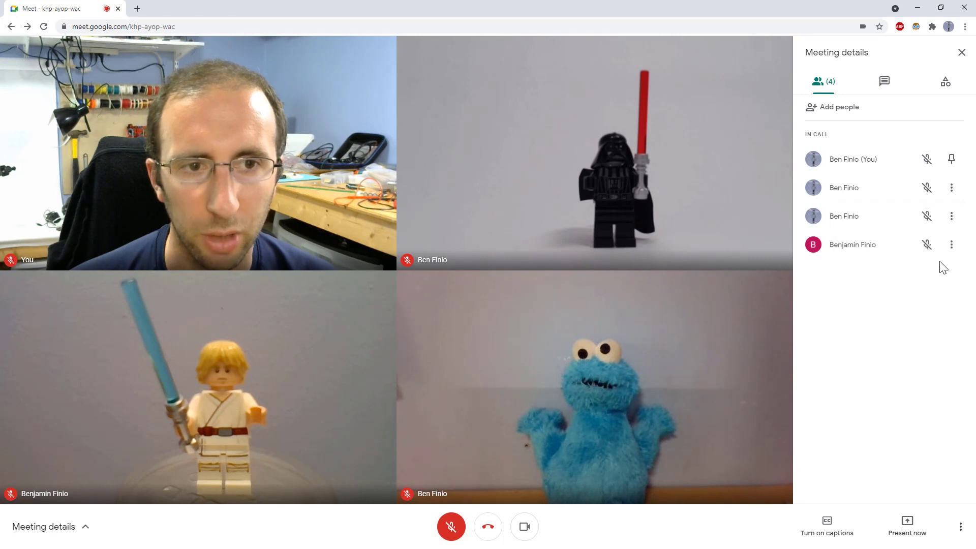
pyautogui.click(951, 245)
pyautogui.click(879, 368)
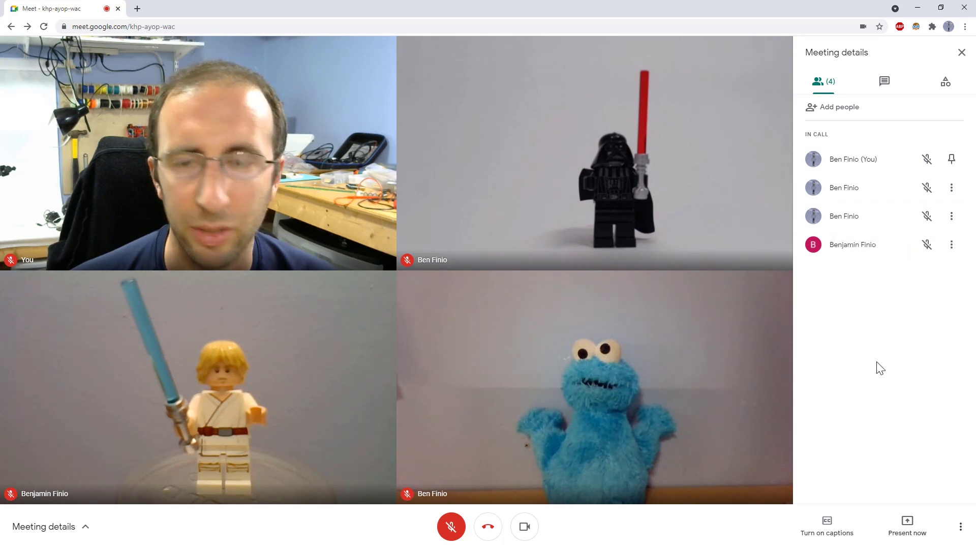
# - Check which application windows can be presented in the meeting, including the Meet window and File Explorer, and cancel sharing
pyautogui.click(911, 530)
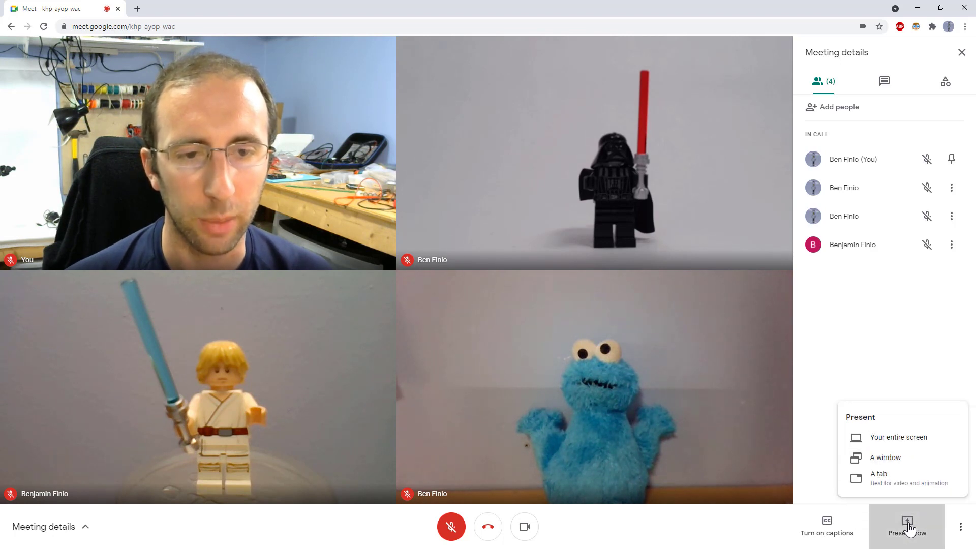
pyautogui.click(896, 465)
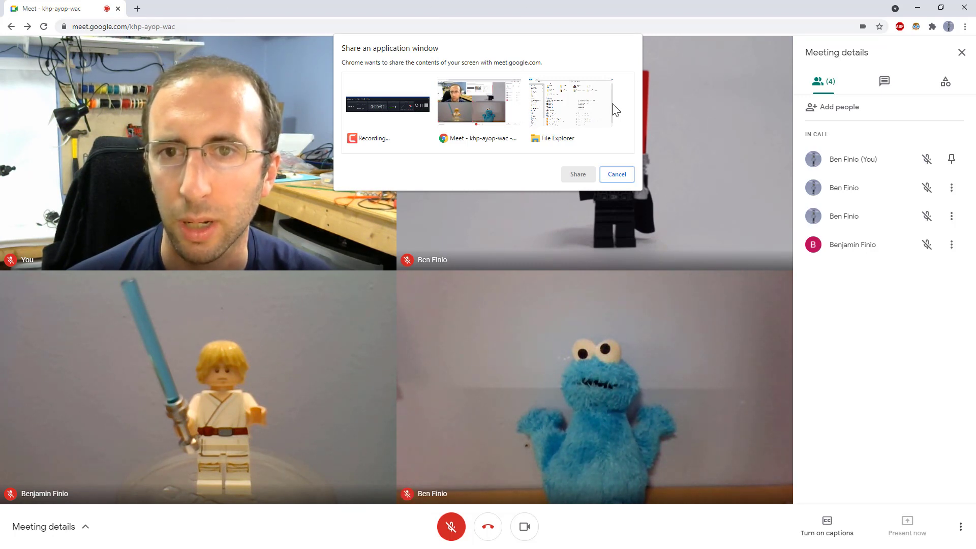
pyautogui.click(573, 113)
pyautogui.press('Left')
pyautogui.press('Left')
pyautogui.press('Right')
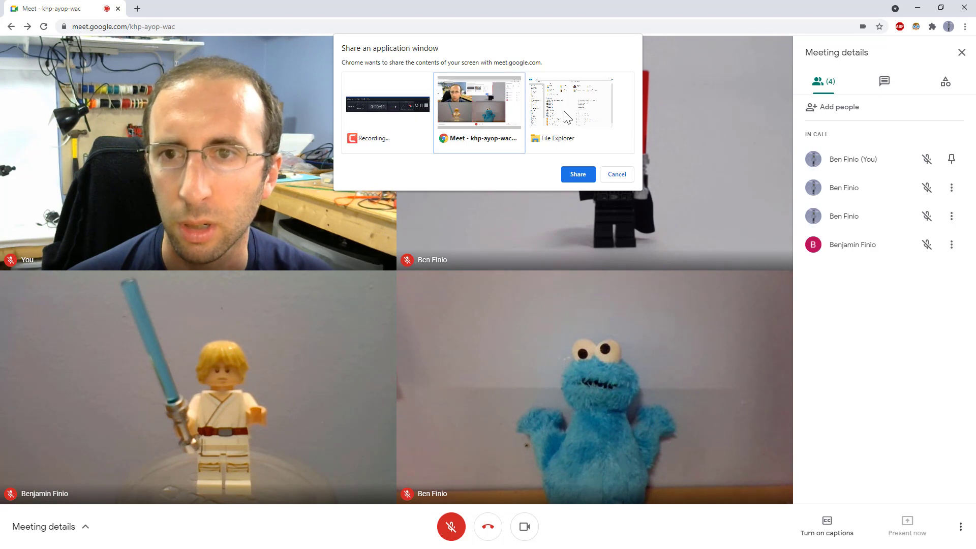
pyautogui.press('Left')
pyautogui.press('Right')
pyautogui.press('Right')
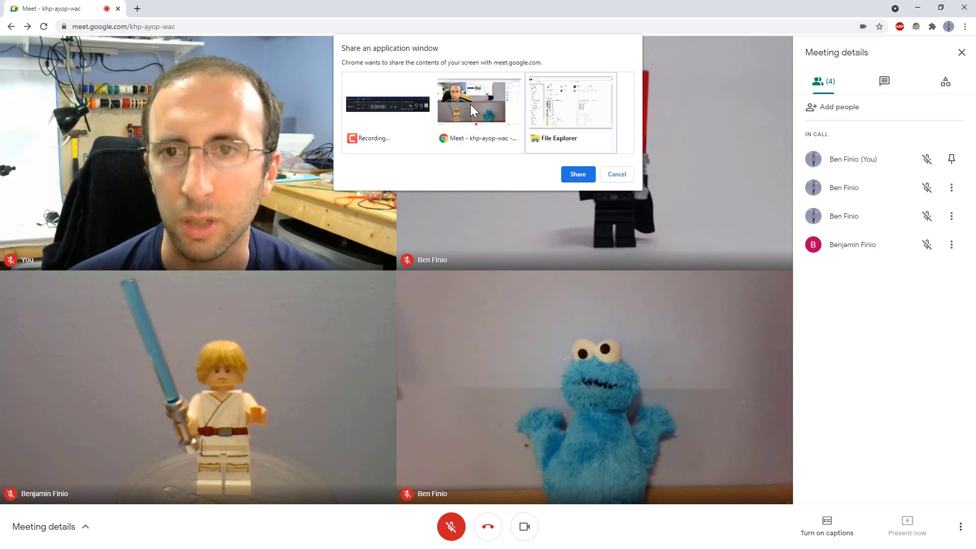
pyautogui.click(618, 175)
# - Present the entire Screen 2 to everyone in the meeting
pyautogui.click(903, 522)
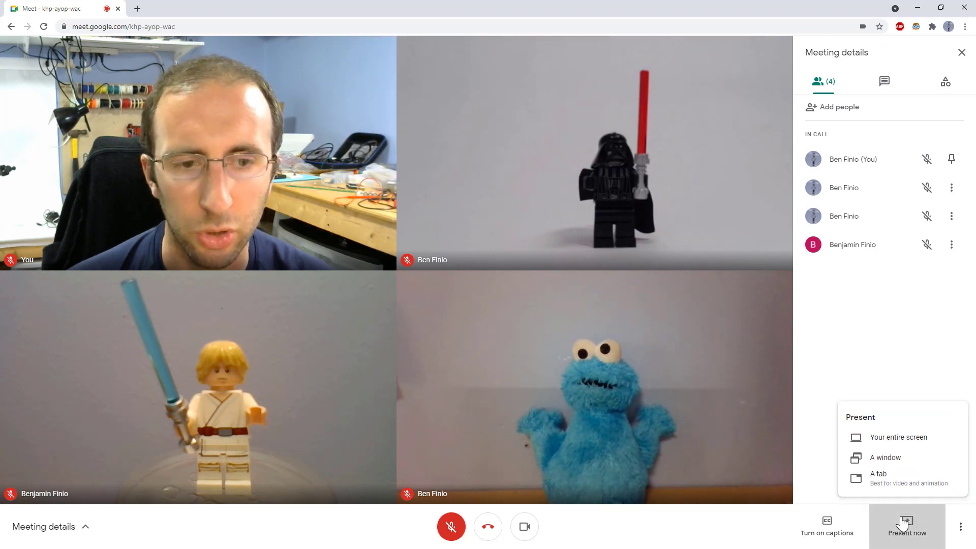
pyautogui.click(888, 437)
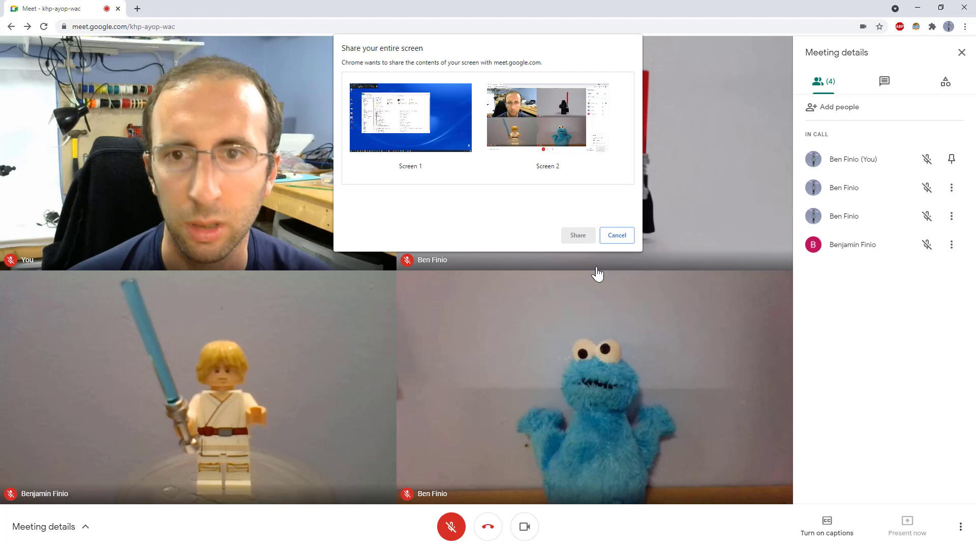
pyautogui.click(502, 130)
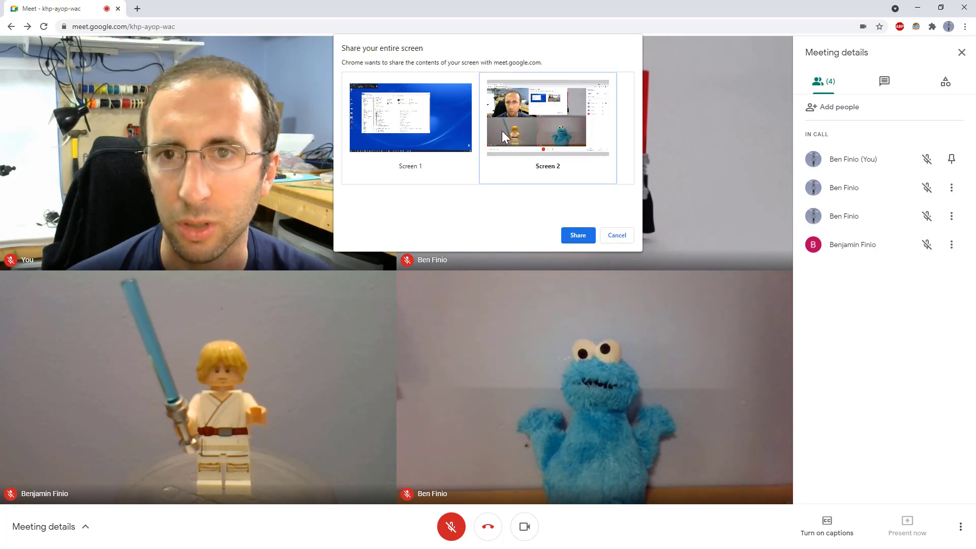
pyautogui.click(577, 235)
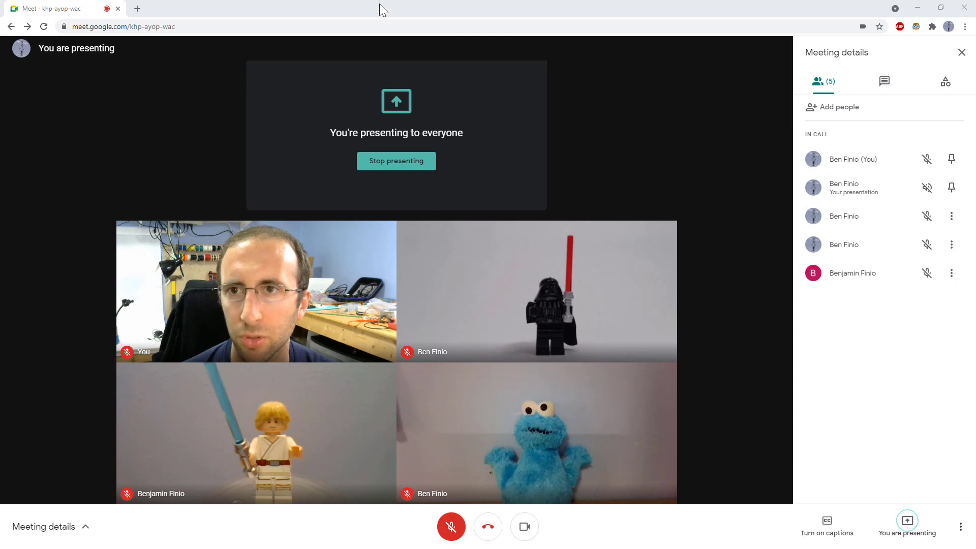
# - Switch the shared screen between the Meet window and the PowerPoint slide titled "I am sharing my screen"
pyautogui.moveTo(316, 5); pyautogui.dragTo(684, 102)
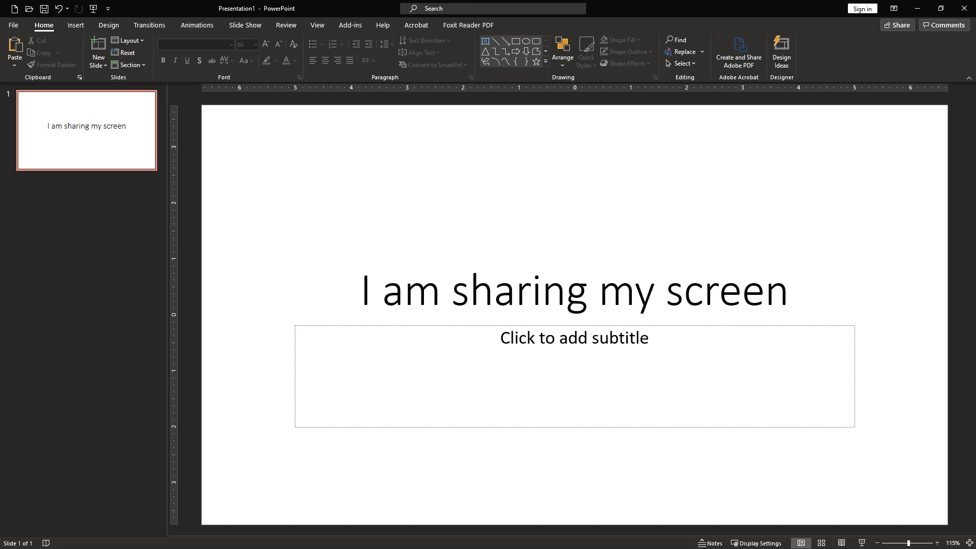
pyautogui.moveTo(975, 13); pyautogui.dragTo(501, 3)
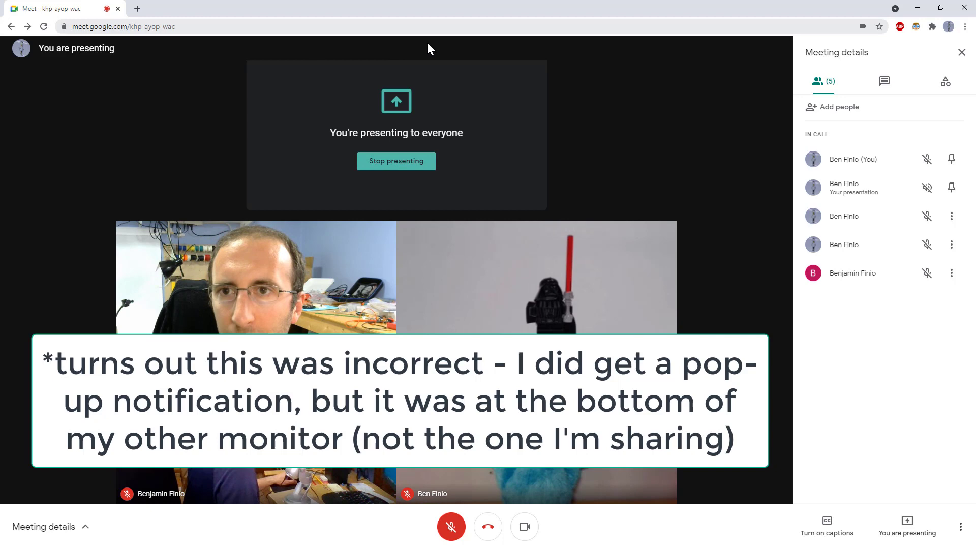
pyautogui.click(918, 8)
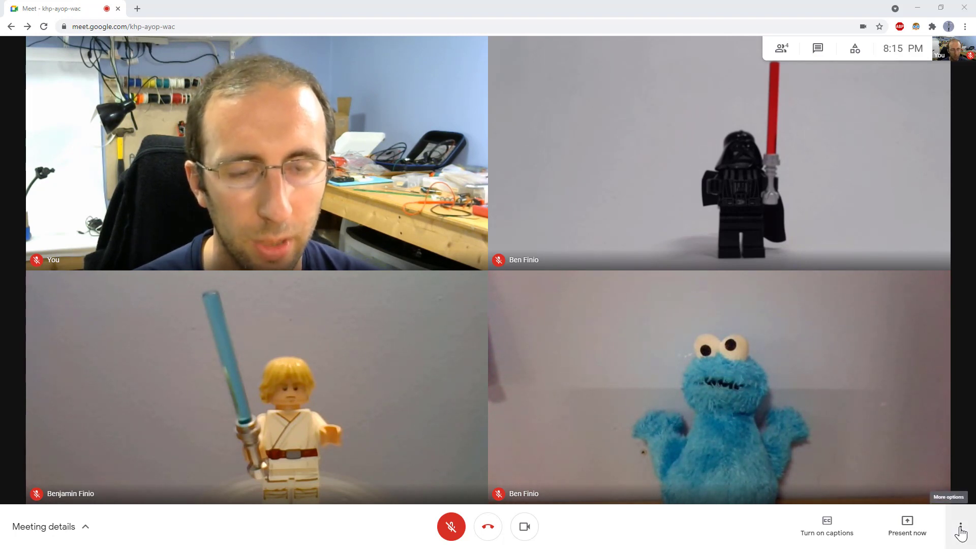
# - Try the blurry beach, pink clouds, green sea fish, city skyline and blond wood kitchen backgrounds, and turn background effects off
pyautogui.click(961, 529)
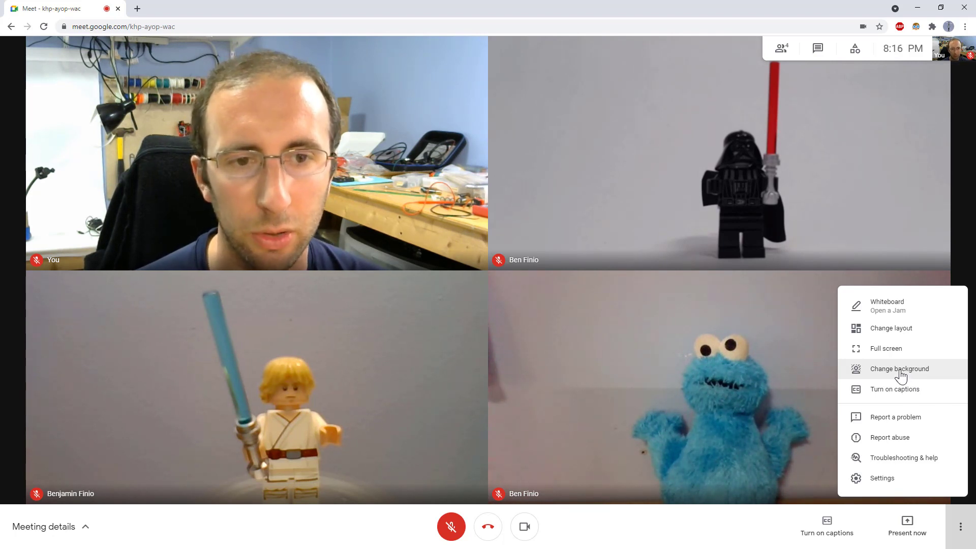
pyautogui.click(901, 375)
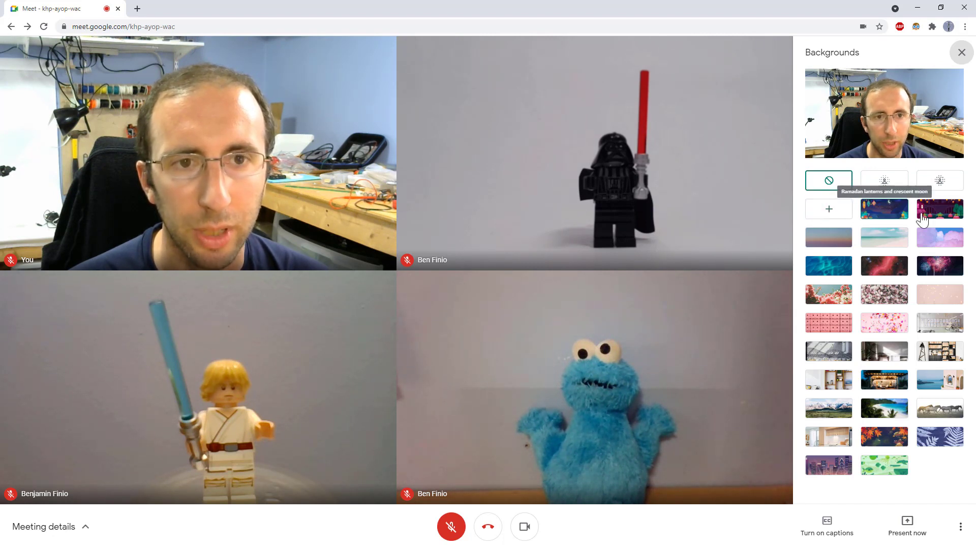
pyautogui.click(885, 243)
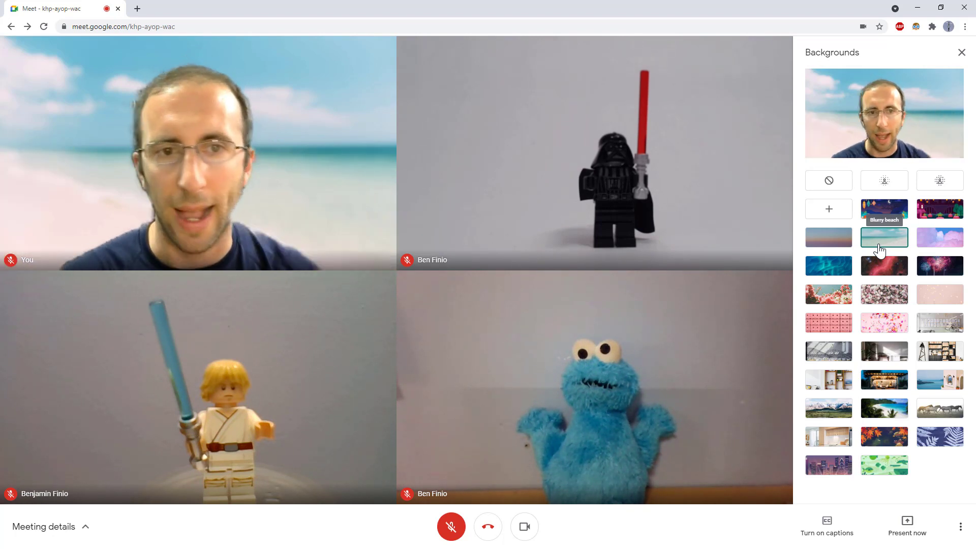
pyautogui.click(940, 238)
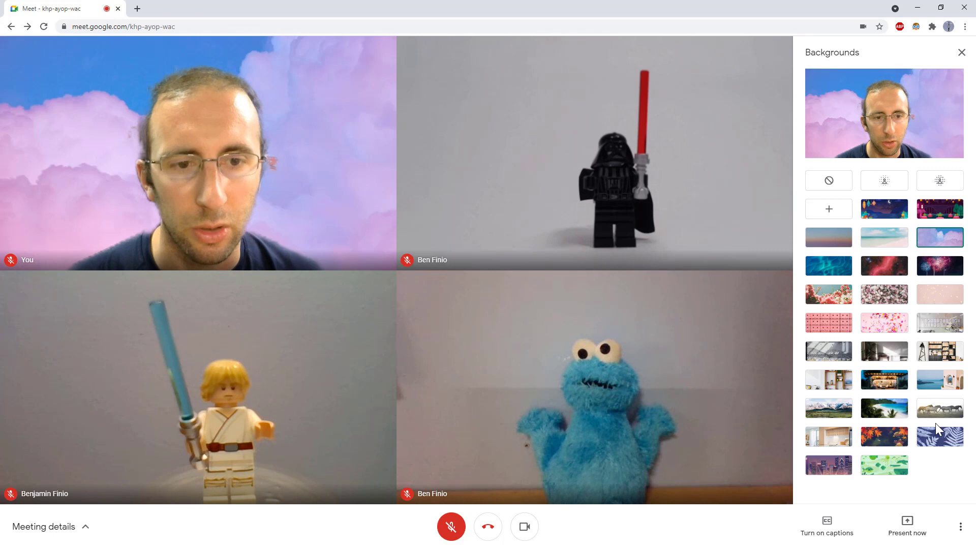
pyautogui.click(889, 471)
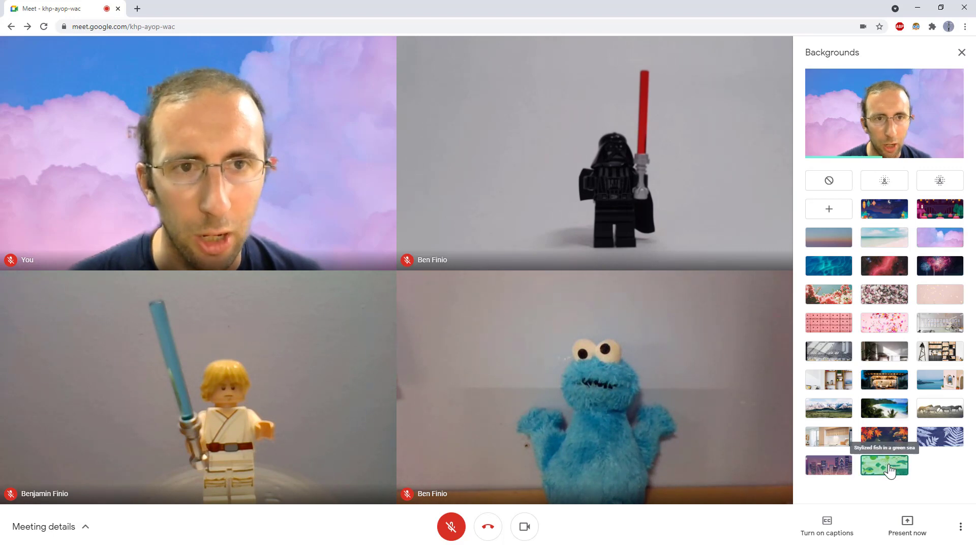
pyautogui.click(831, 461)
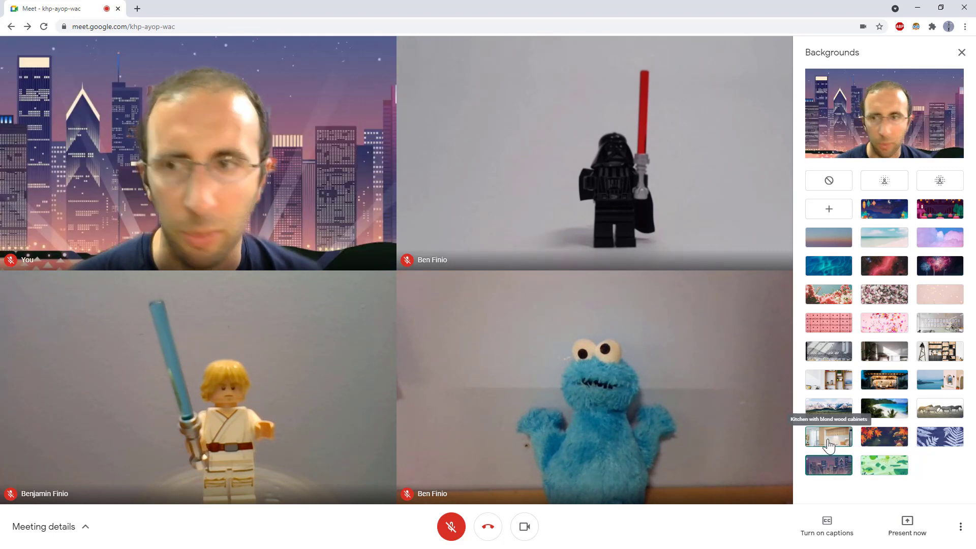
pyautogui.click(829, 438)
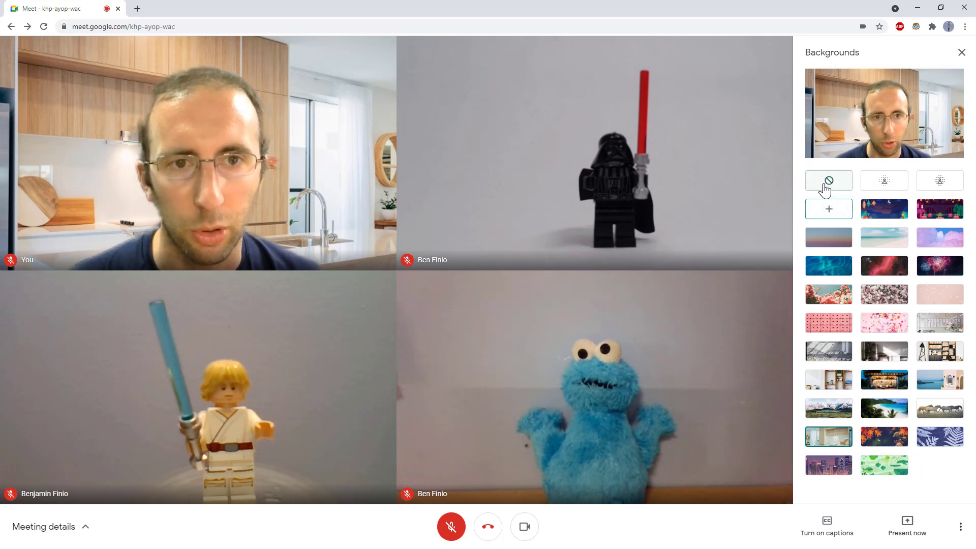
pyautogui.click(830, 182)
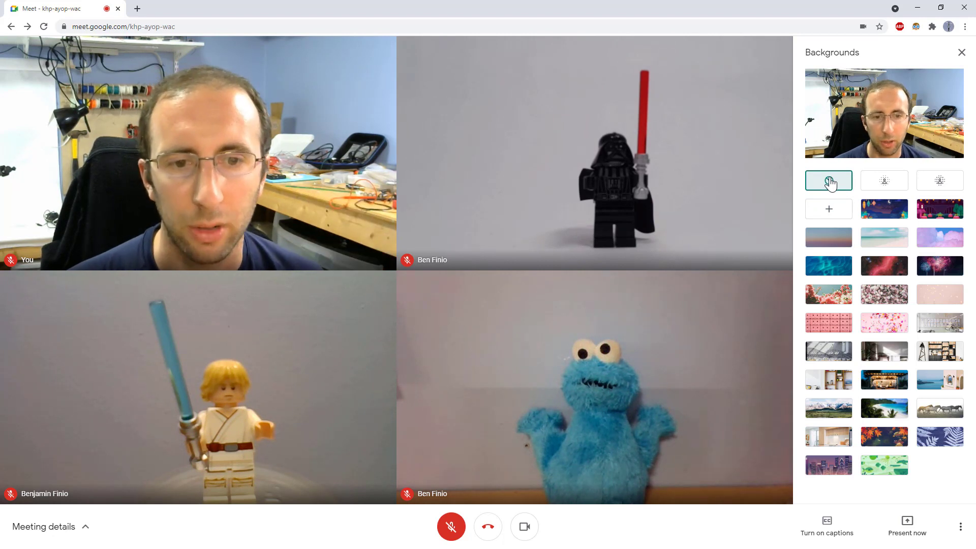
# - Start a new whiteboard for the meeting and send the call participants edit access to it
pyautogui.click(961, 527)
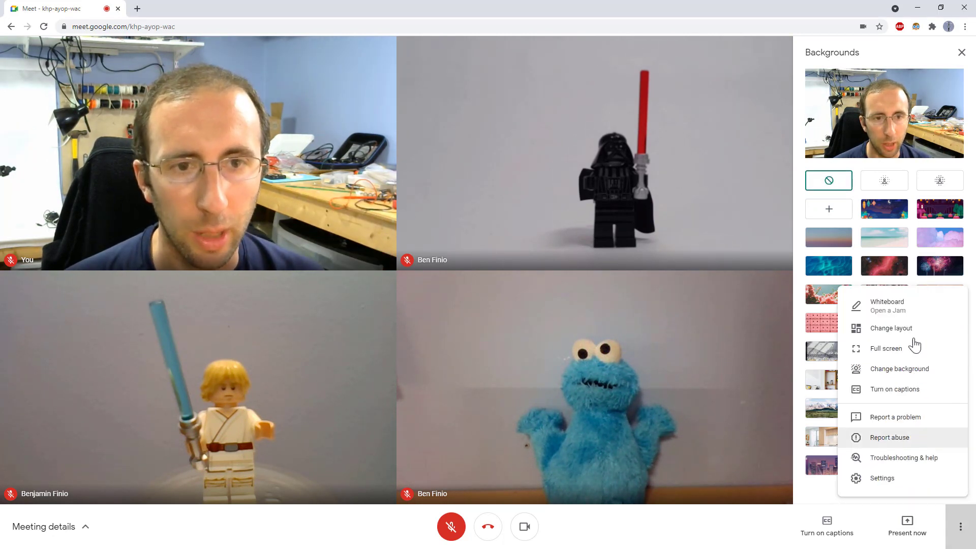
pyautogui.click(889, 305)
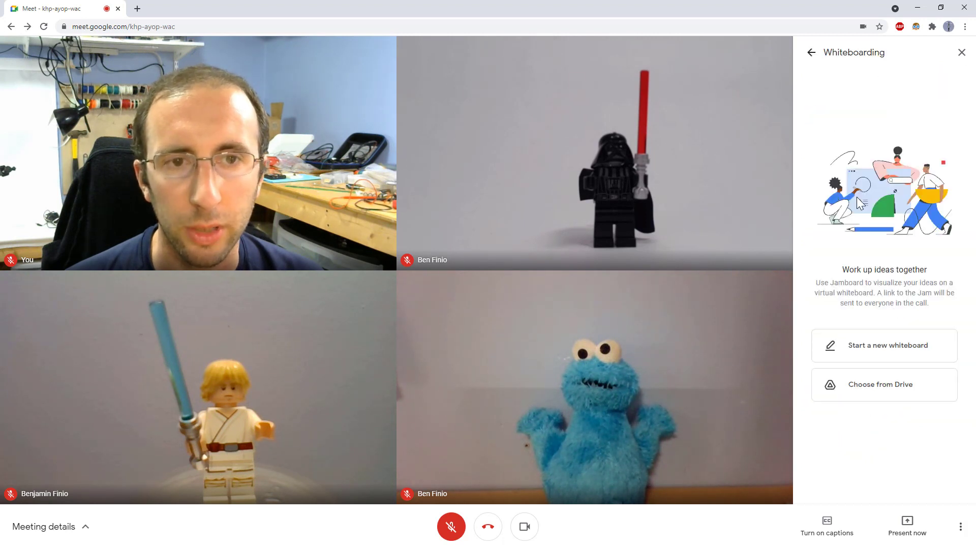
pyautogui.click(874, 348)
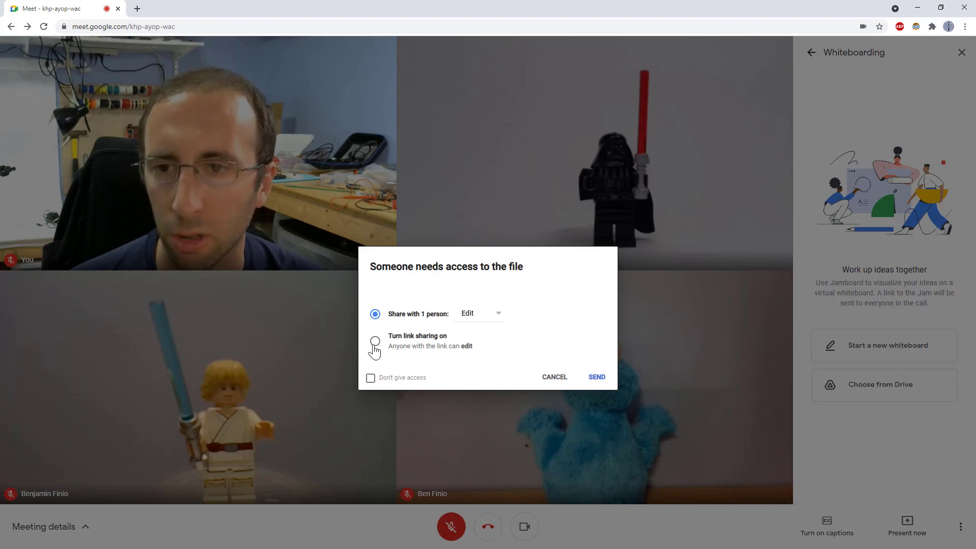
pyautogui.click(596, 377)
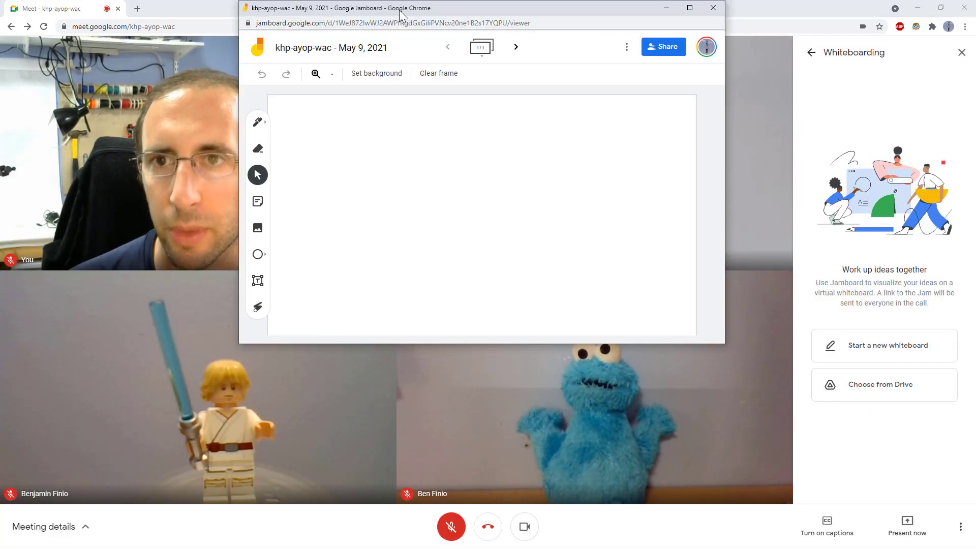
# - Maximize the whiteboard window, scribble freehand pen lines and draw a circle beside them, and pick the Eraser tool
pyautogui.moveTo(452, 9); pyautogui.dragTo(466, 87)
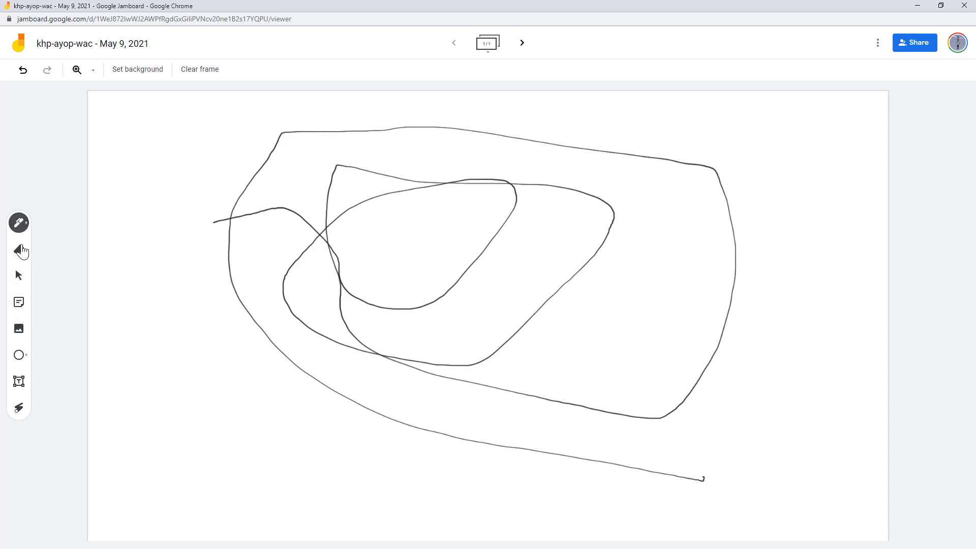
pyautogui.click(21, 357)
pyautogui.moveTo(148, 303); pyautogui.dragTo(268, 415)
pyautogui.click(17, 252)
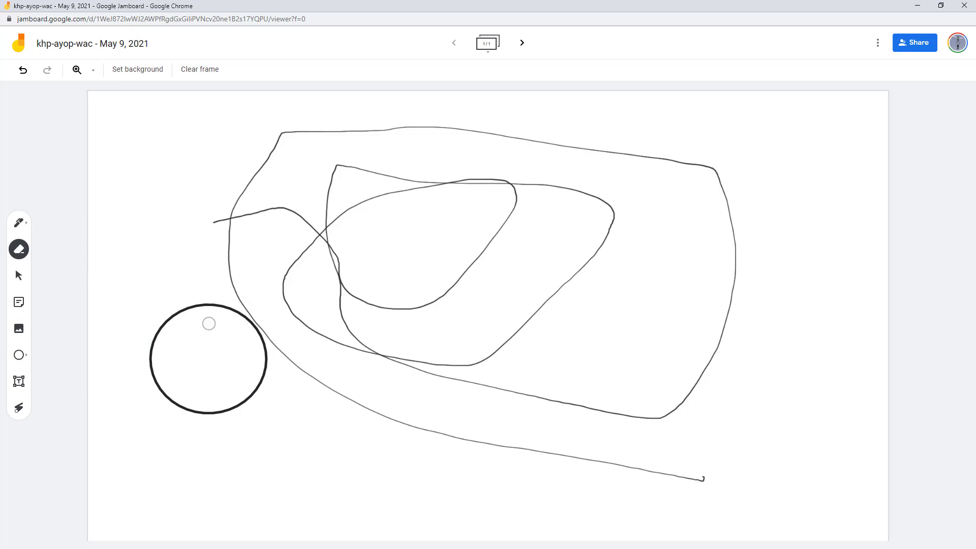
# - Add a yellow sticky note reading "lkjlkj" near the whiteboard's upper-left corner, and restore the whiteboard to a smaller window over the meeting
pyautogui.click(19, 302)
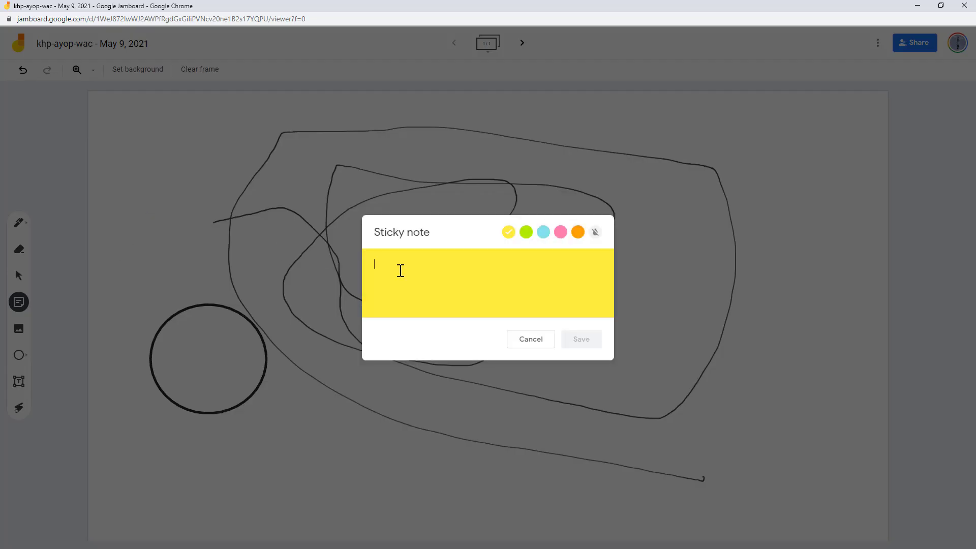
pyautogui.write('lkjlkj')
pyautogui.click(579, 342)
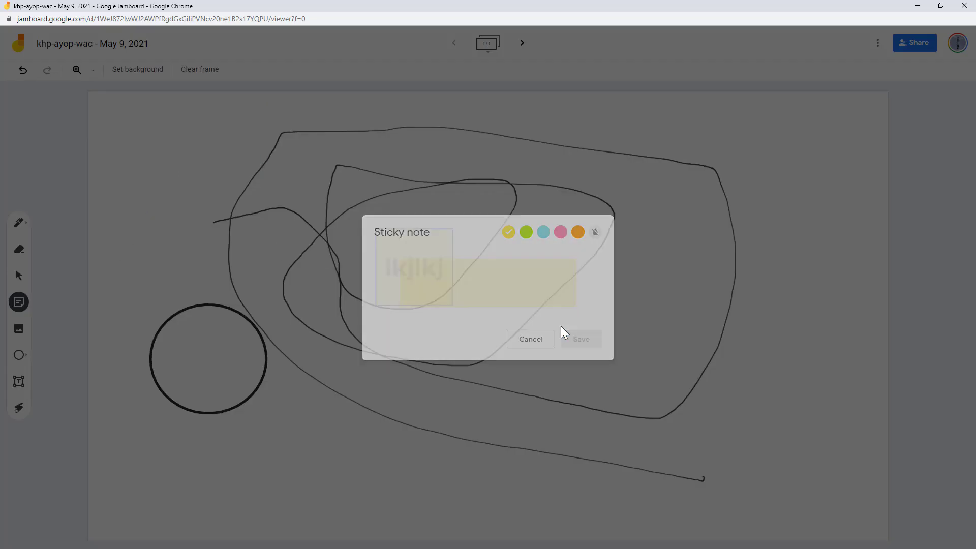
pyautogui.click(528, 343)
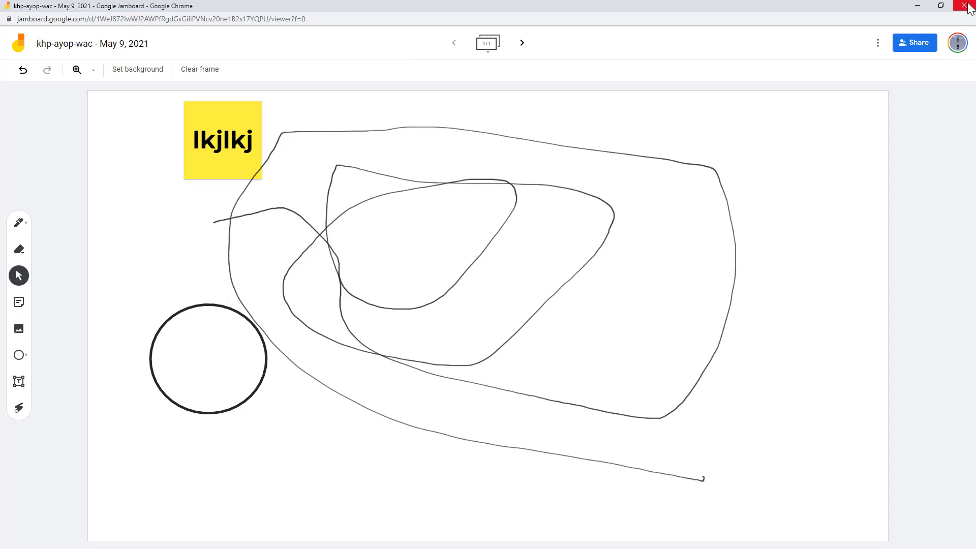
pyautogui.moveTo(829, 10); pyautogui.dragTo(646, 150)
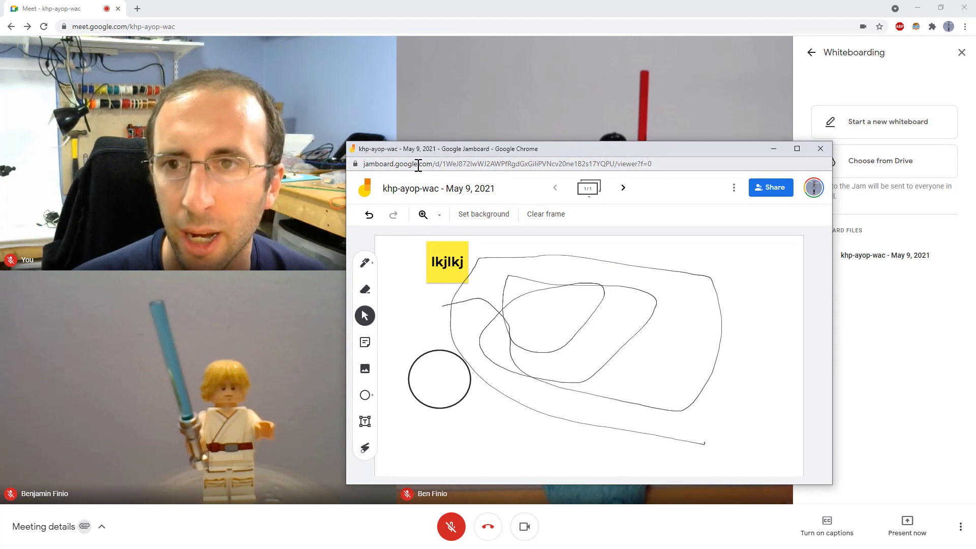
# - Highlight the whiteboard's web address and close the whiteboard window
pyautogui.click(473, 164)
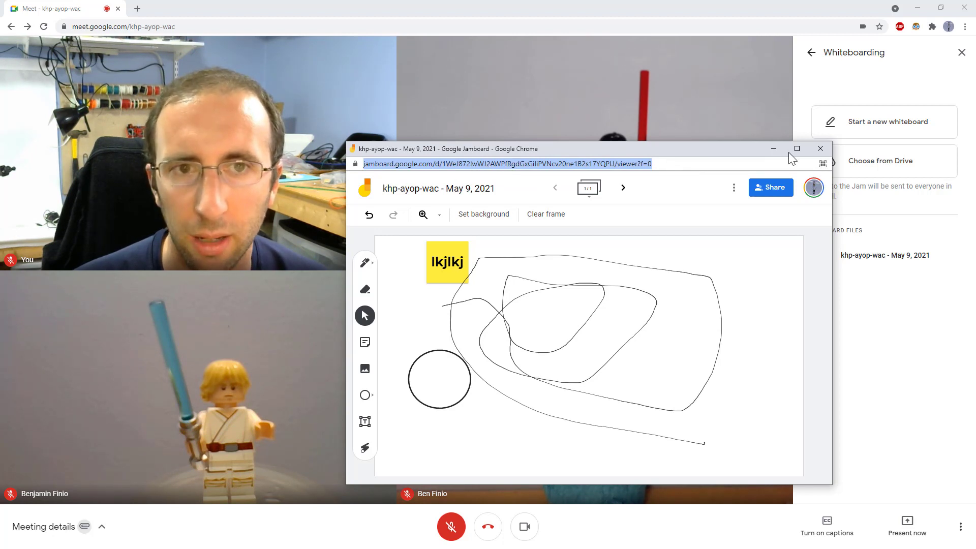
pyautogui.moveTo(678, 153); pyautogui.dragTo(608, 137)
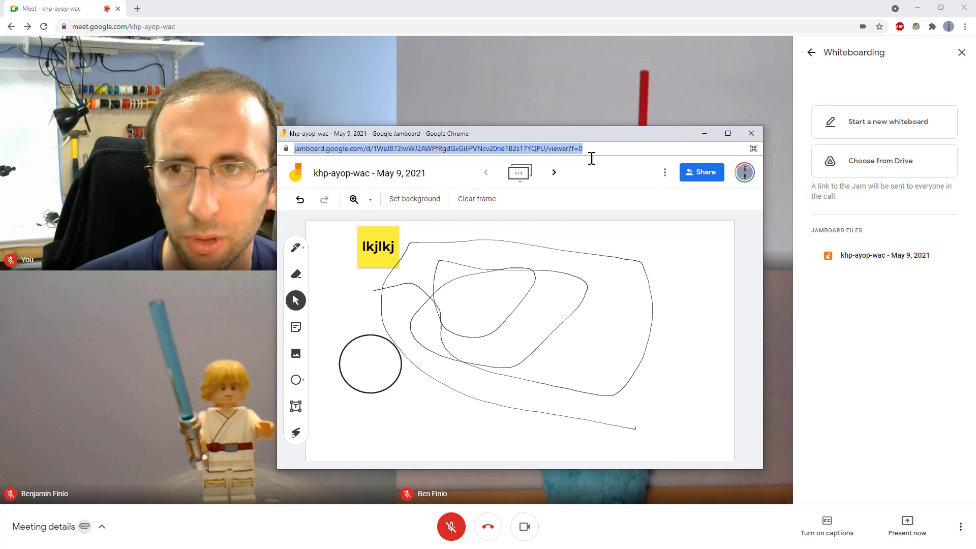
pyautogui.click(751, 134)
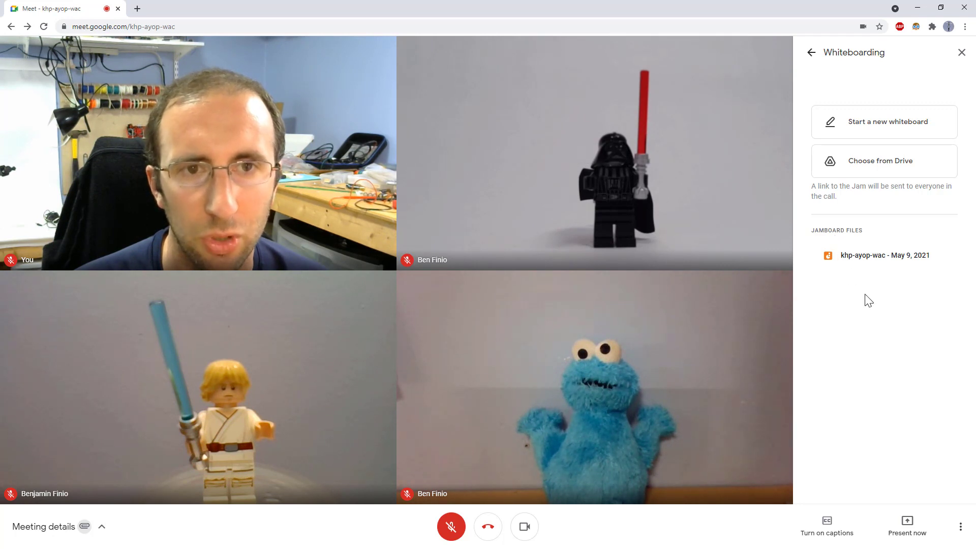
# - Turn on captions for the call and replace the Whiteboarding panel with the meeting's chat with everyone
pyautogui.click(826, 528)
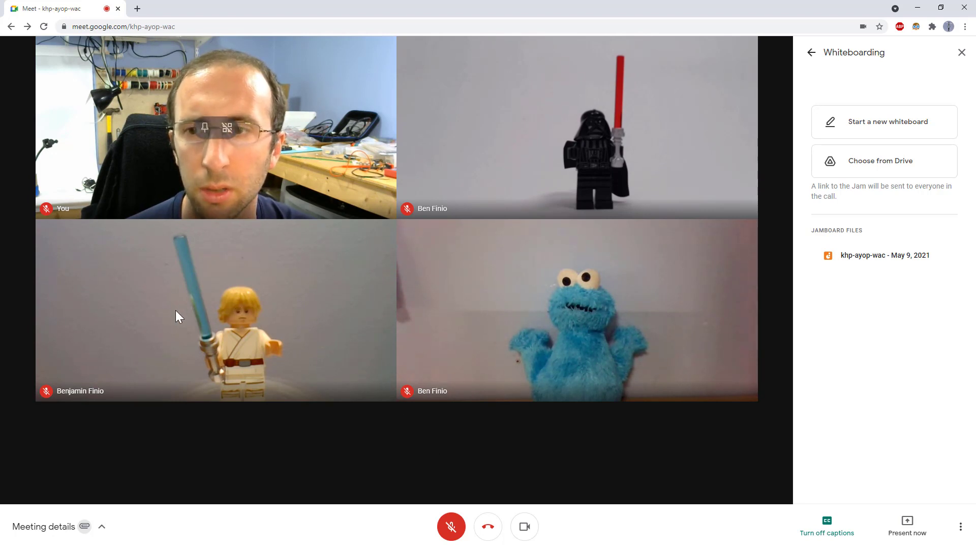
pyautogui.moveTo(220, 348)
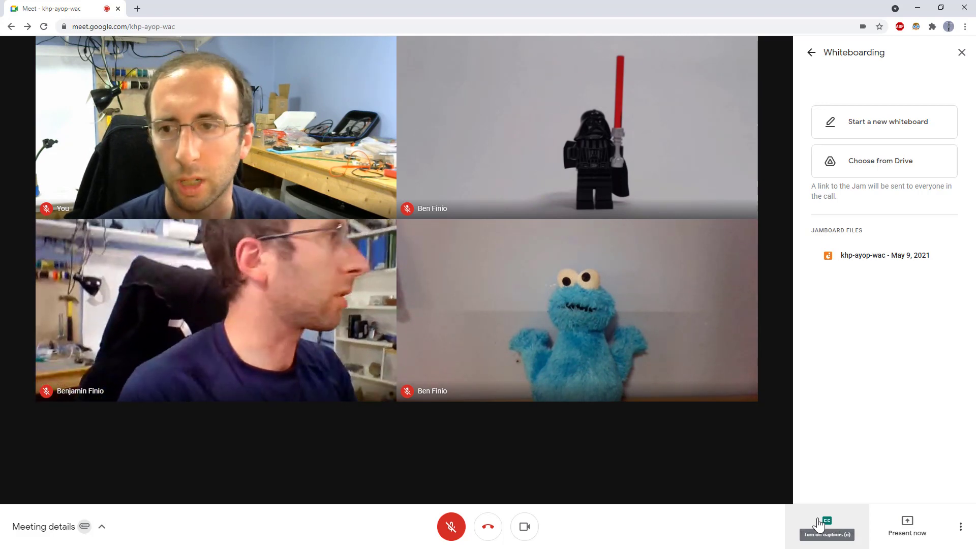
pyautogui.click(961, 53)
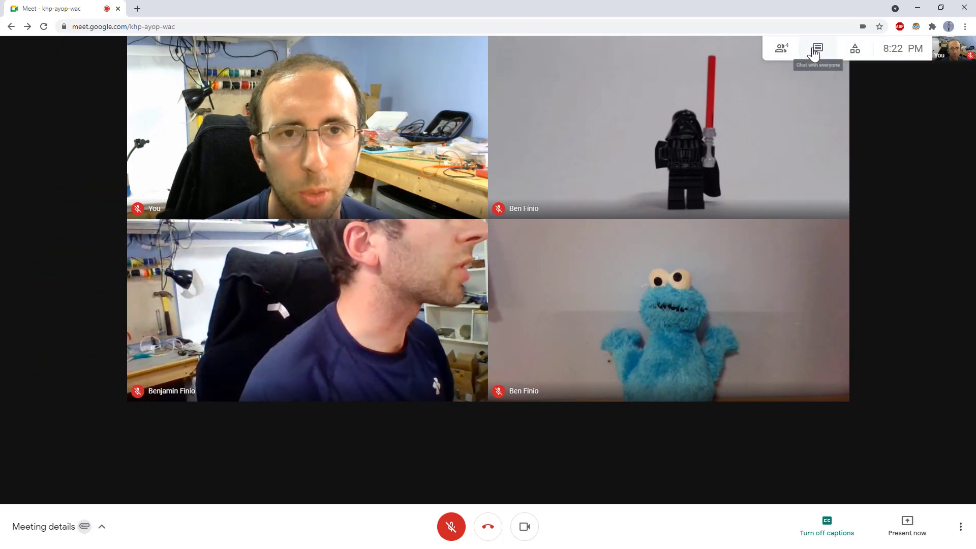
pyautogui.click(815, 51)
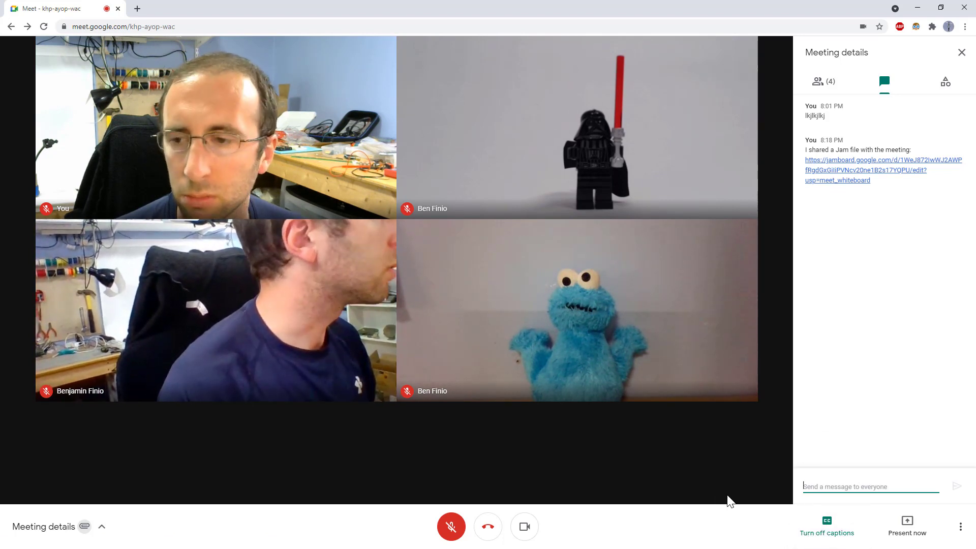
pyautogui.moveTo(243, 123)
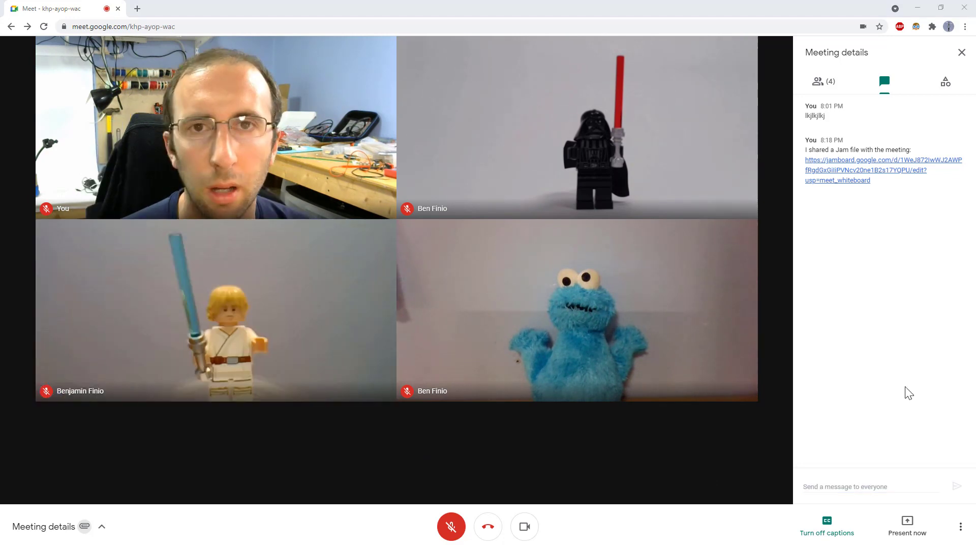
# - Change the meeting layout to Sidebar and close the layout settings
pyautogui.click(961, 527)
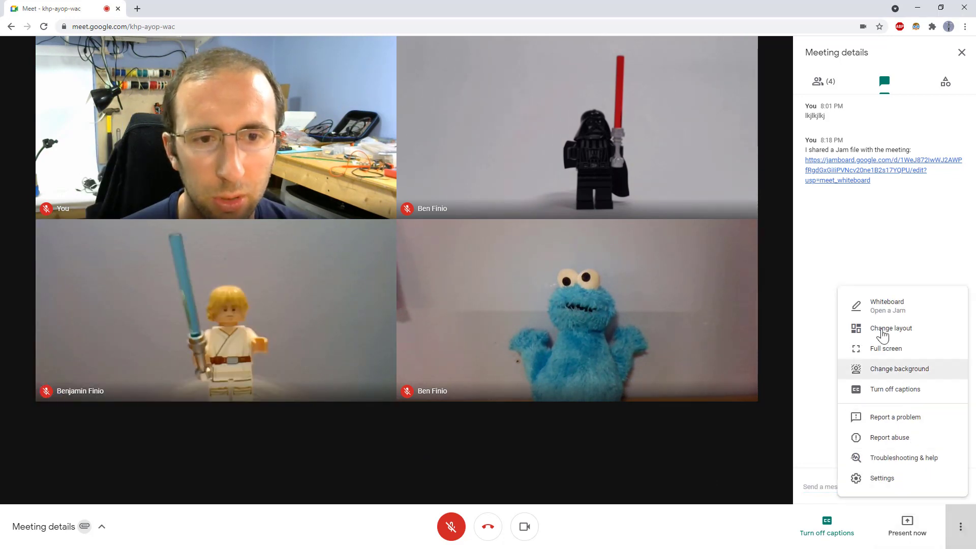
pyautogui.click(901, 335)
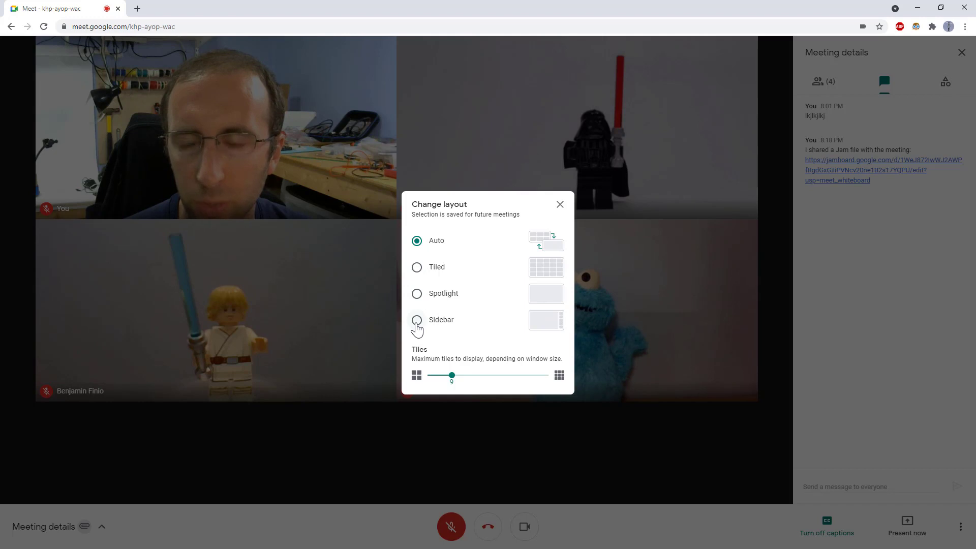
pyautogui.click(416, 325)
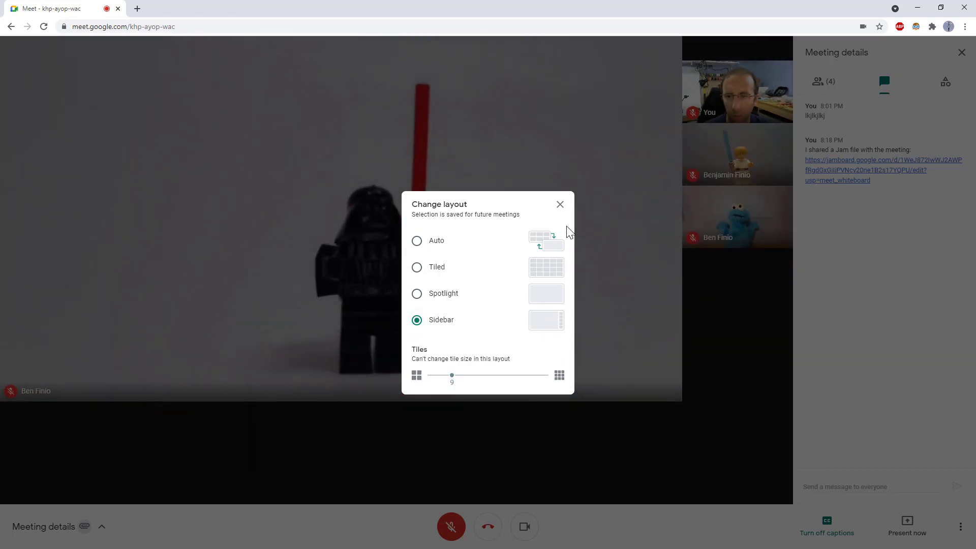
pyautogui.click(560, 205)
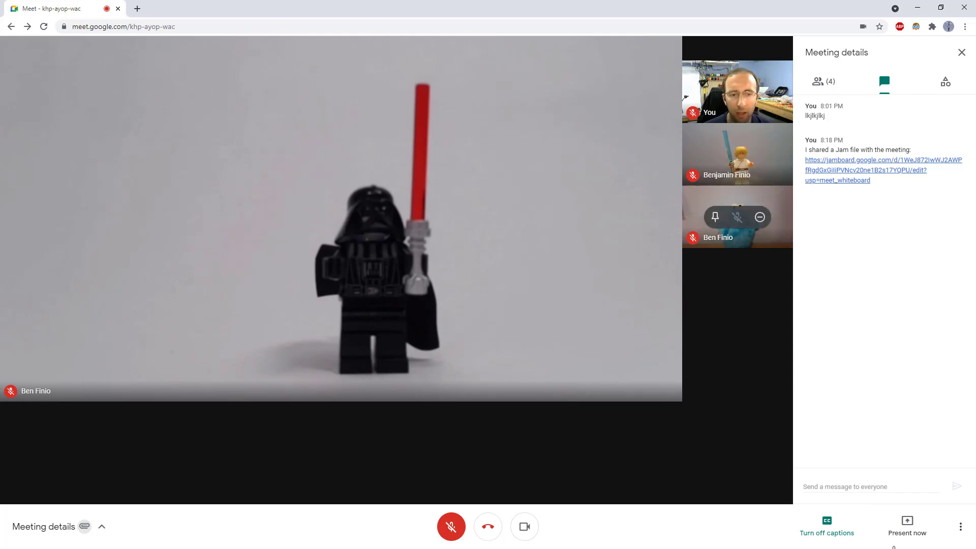
# - Switch the meeting layout back to Auto and close the layout settings
pyautogui.click(960, 527)
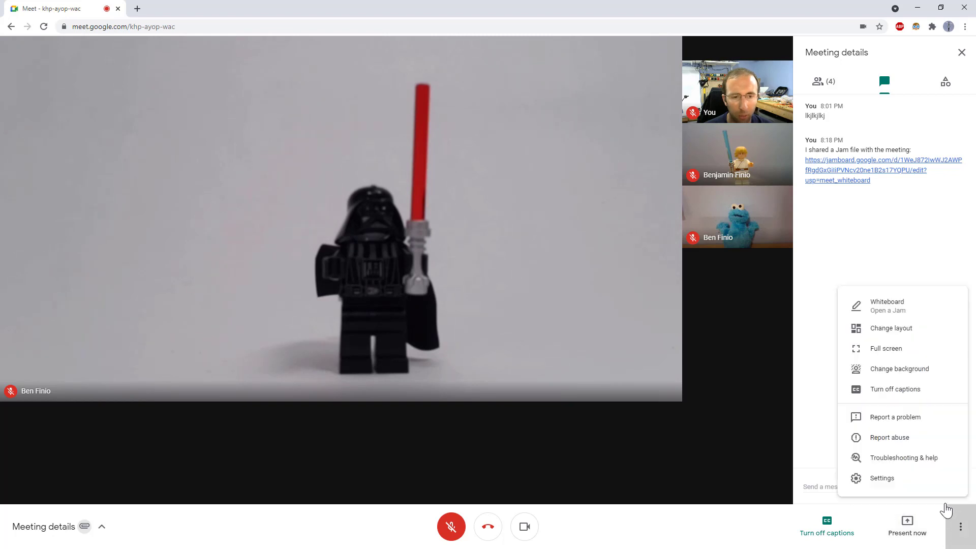
pyautogui.click(891, 330)
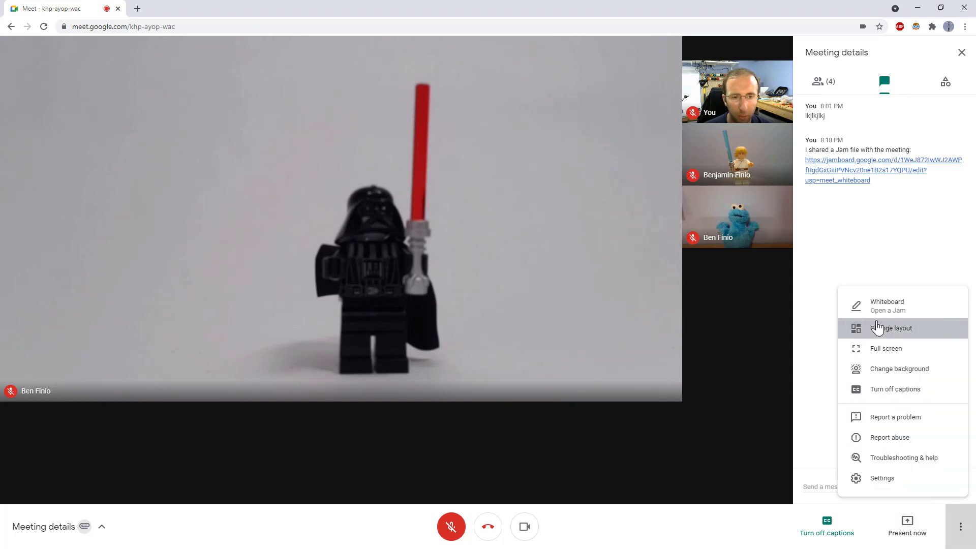
pyautogui.click(433, 243)
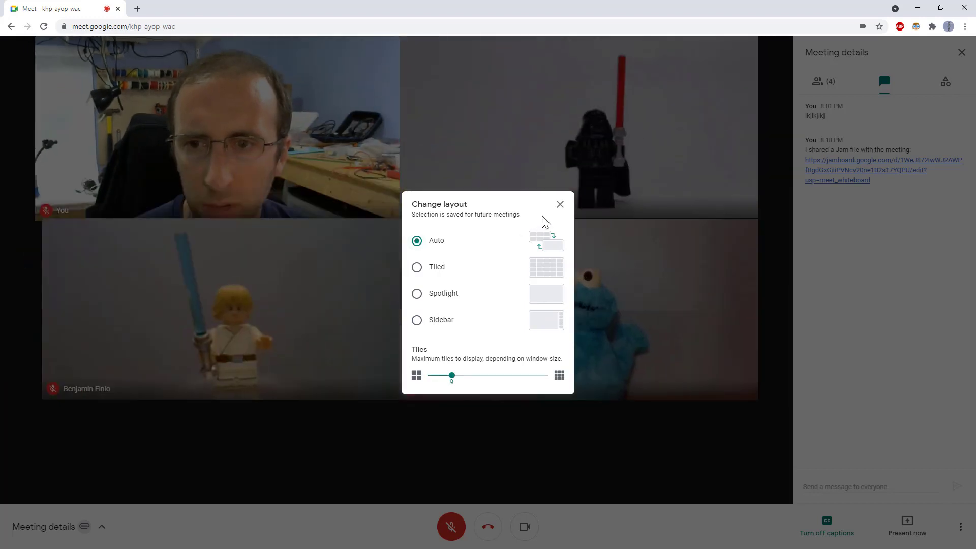
pyautogui.click(560, 205)
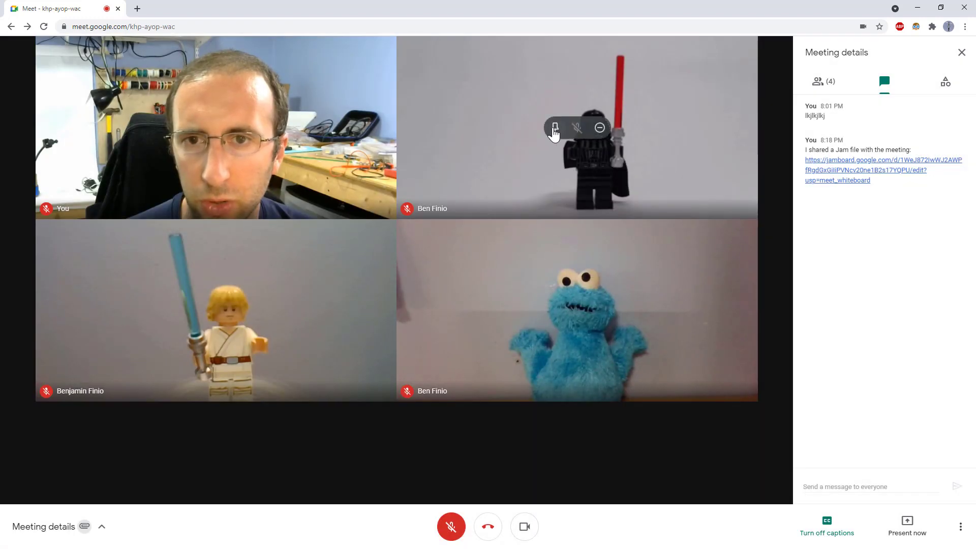
# - Turn off the captions for the call
pyautogui.click(553, 127)
pyautogui.click(374, 219)
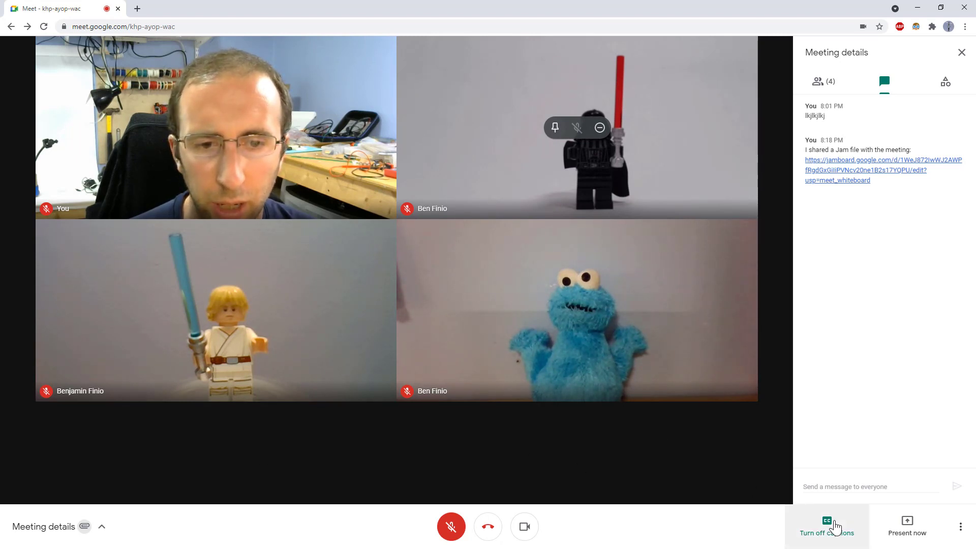
pyautogui.click(831, 527)
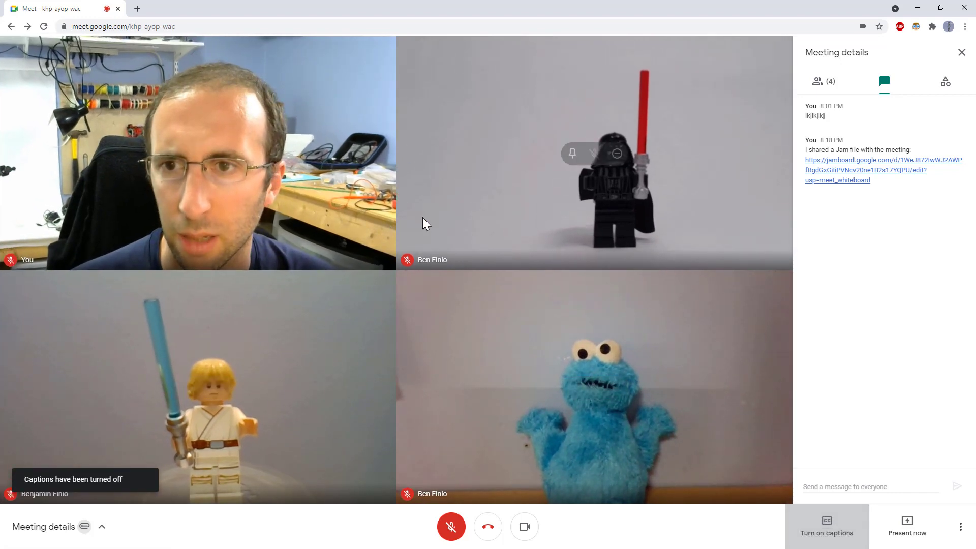
# - Change the meeting layout to Tiled and close the layout settings
pyautogui.click(960, 529)
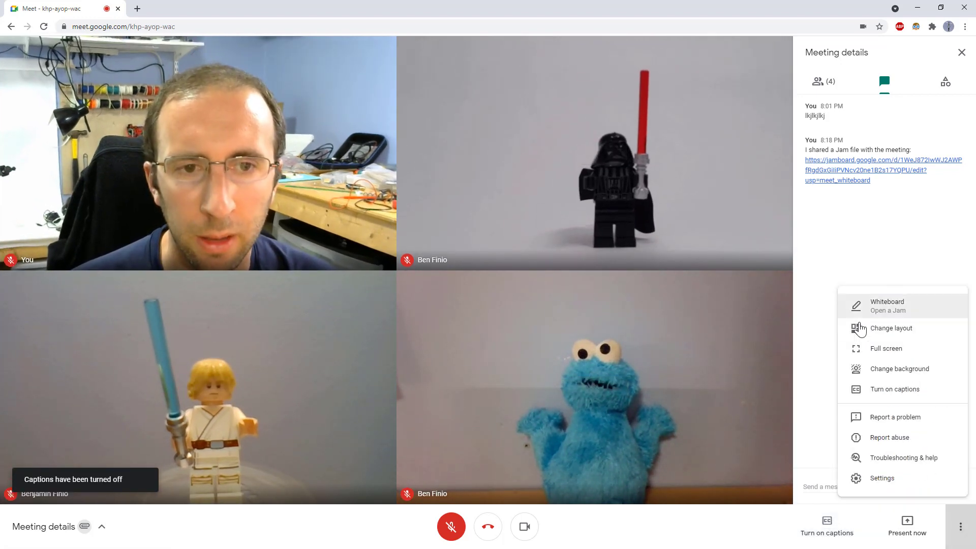
pyautogui.click(873, 329)
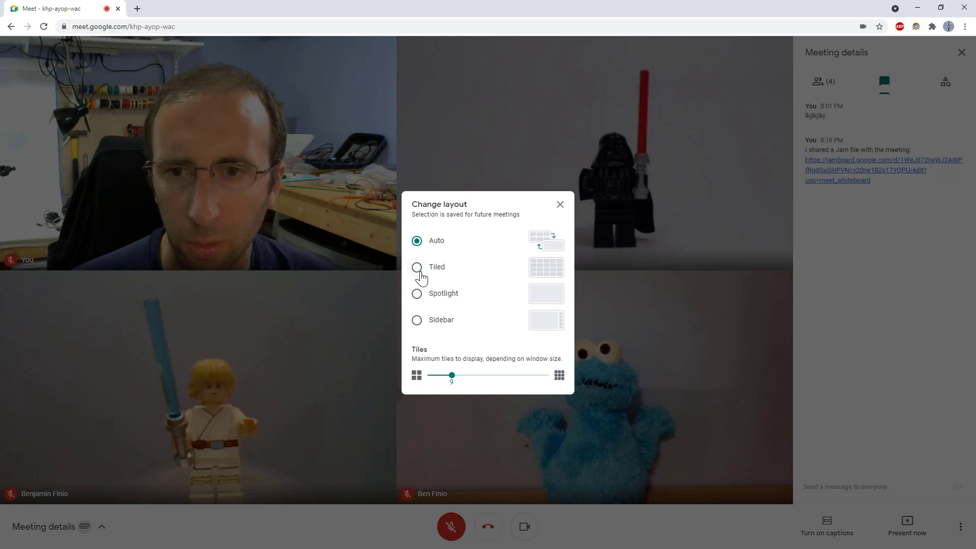
pyautogui.click(418, 269)
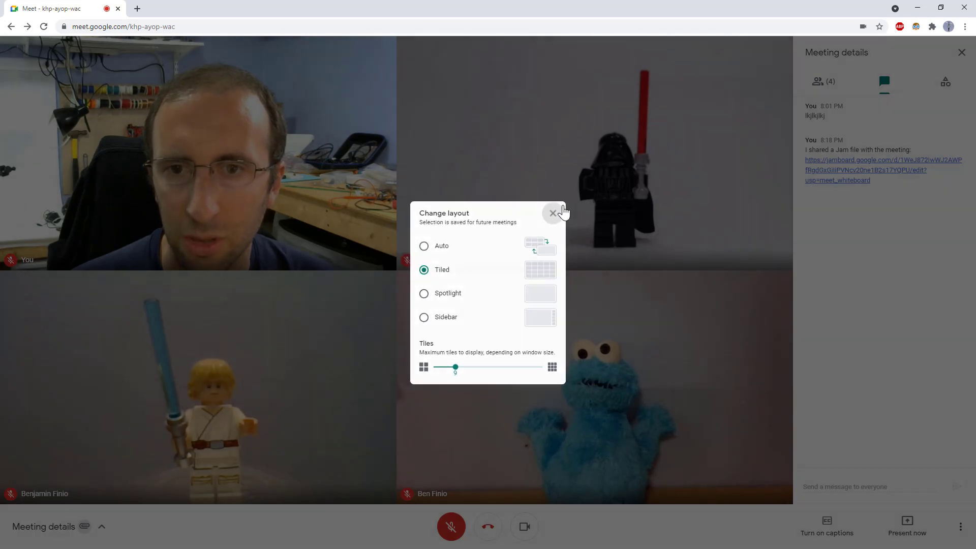
pyautogui.click(560, 205)
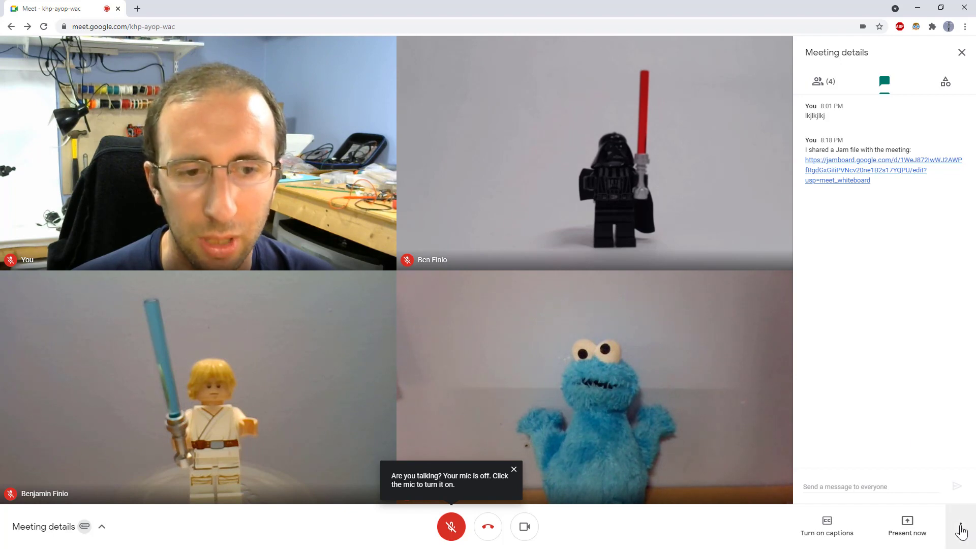
# - Change the meeting layout to Spotlight and close the layout settings
pyautogui.click(960, 527)
pyautogui.click(883, 328)
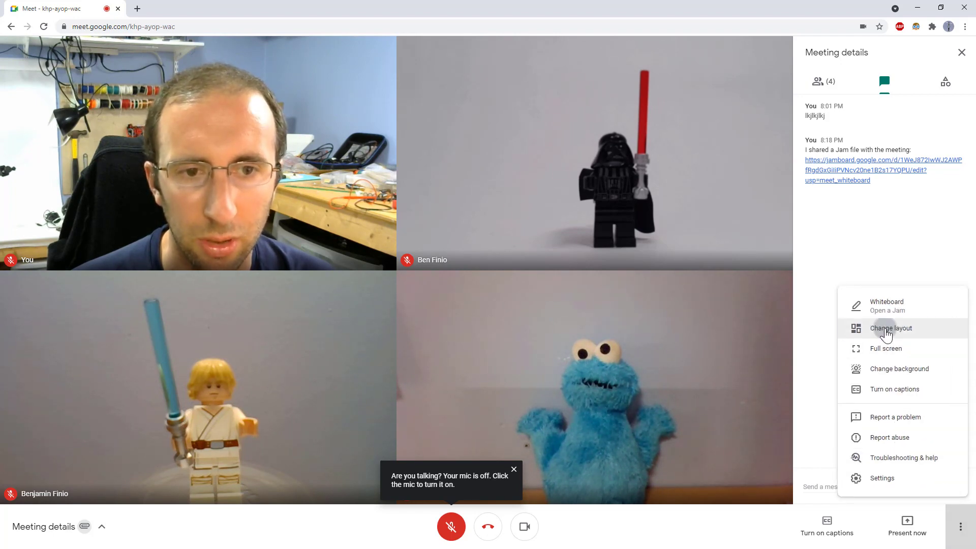
pyautogui.click(417, 295)
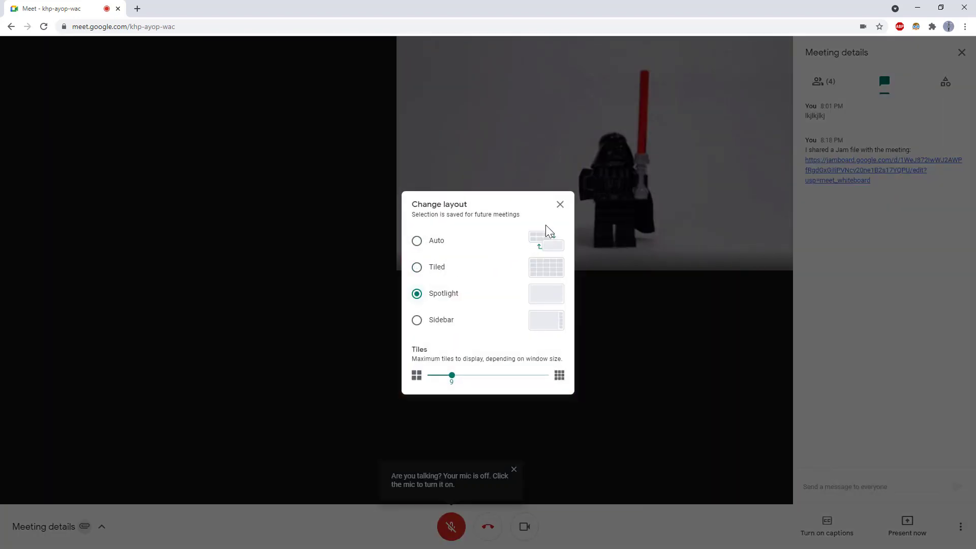
pyautogui.click(559, 204)
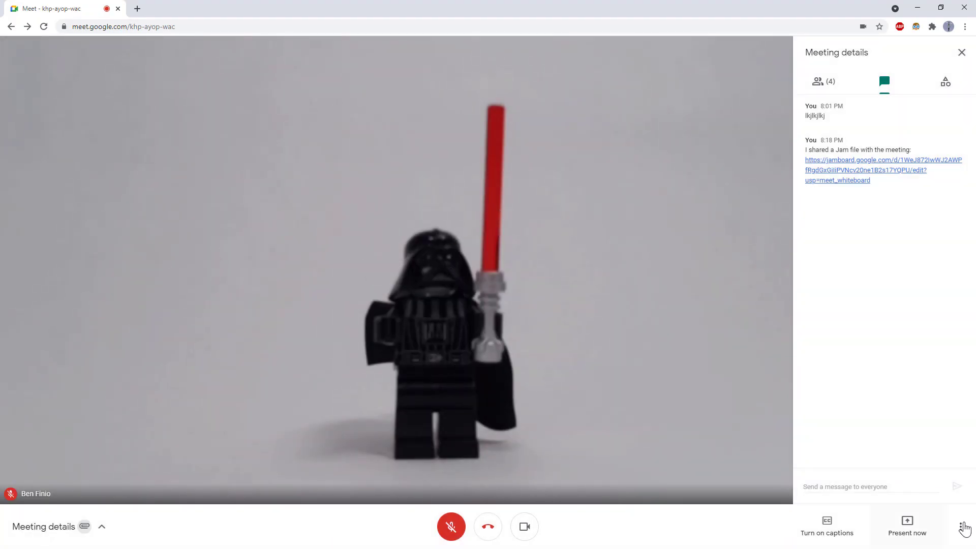
# - Change the meeting layout from Spotlight to Sidebar and close the layout settings
pyautogui.click(958, 531)
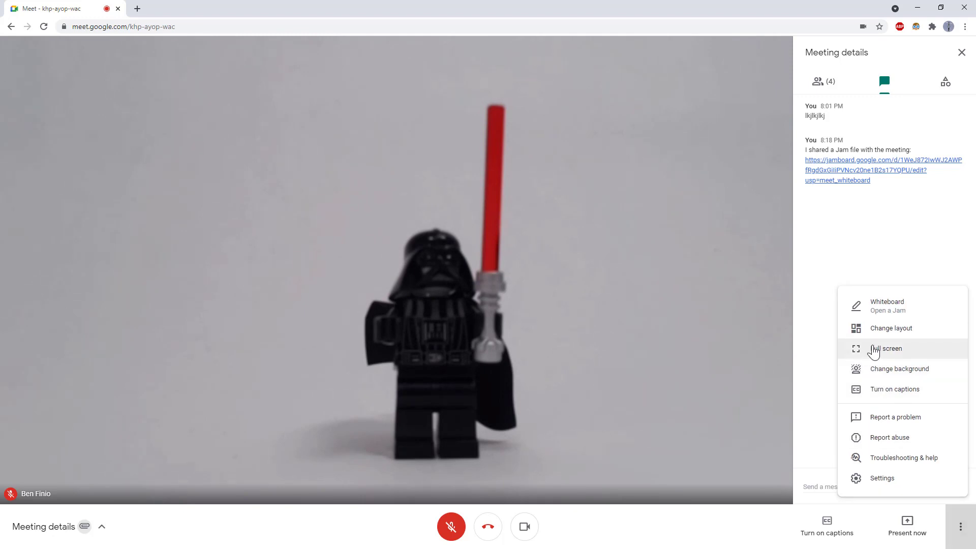
pyautogui.click(889, 330)
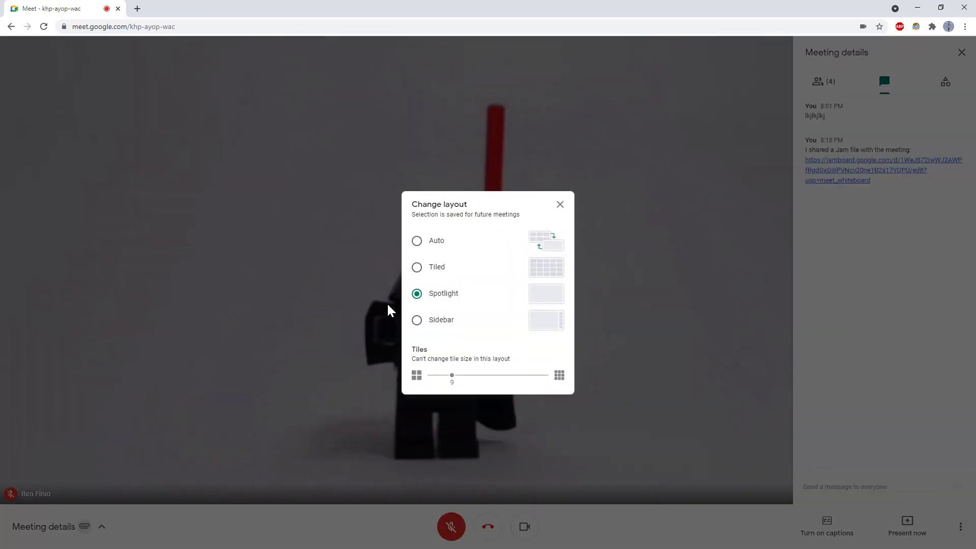
pyautogui.click(415, 321)
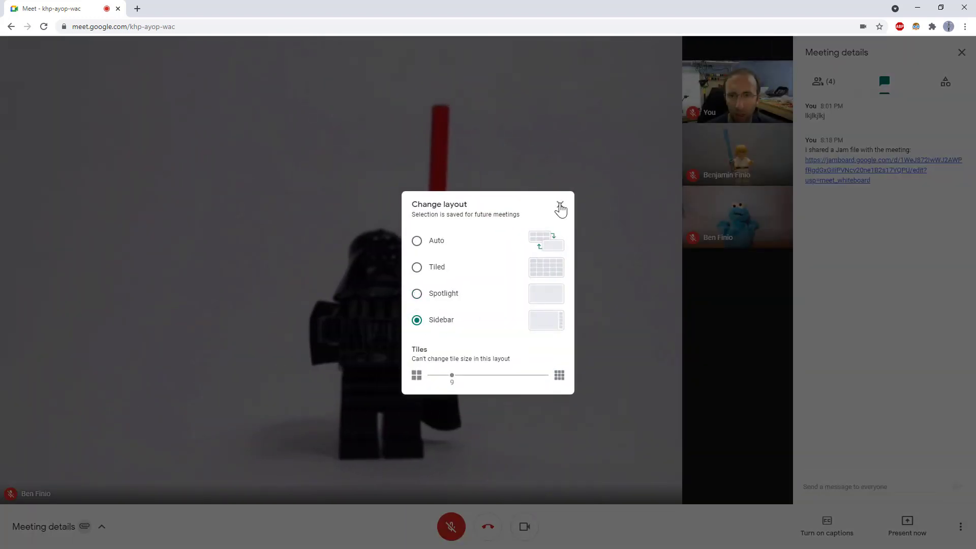
pyautogui.click(719, 143)
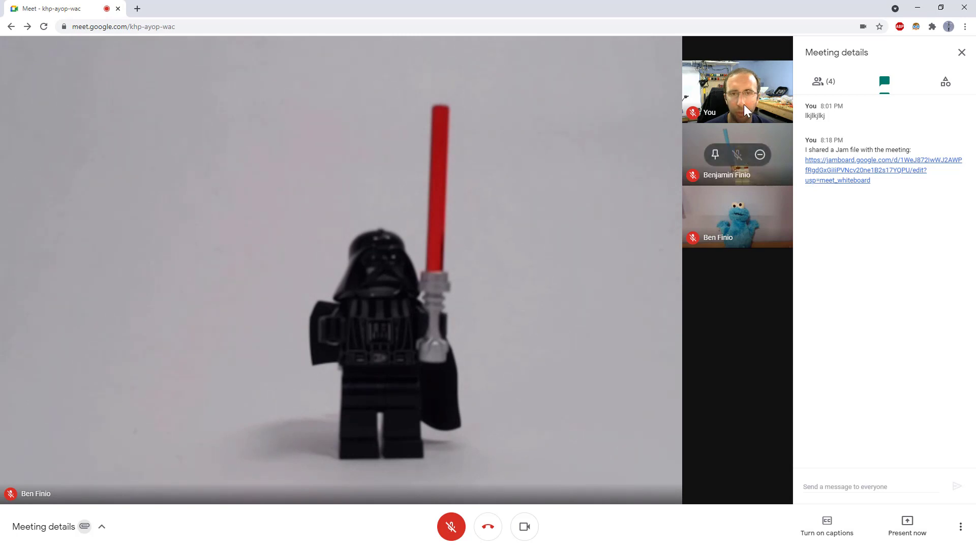
pyautogui.moveTo(715, 219)
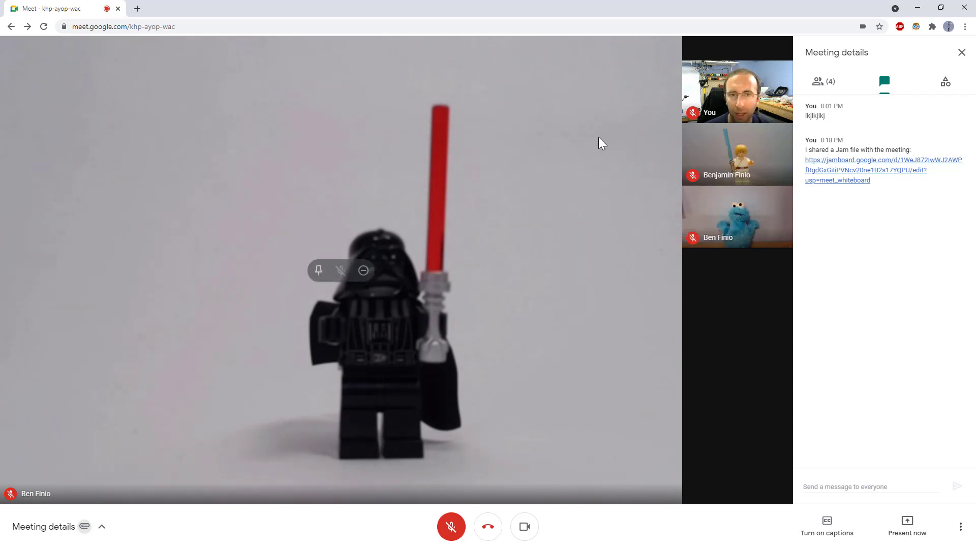
pyautogui.rightClick(409, 214)
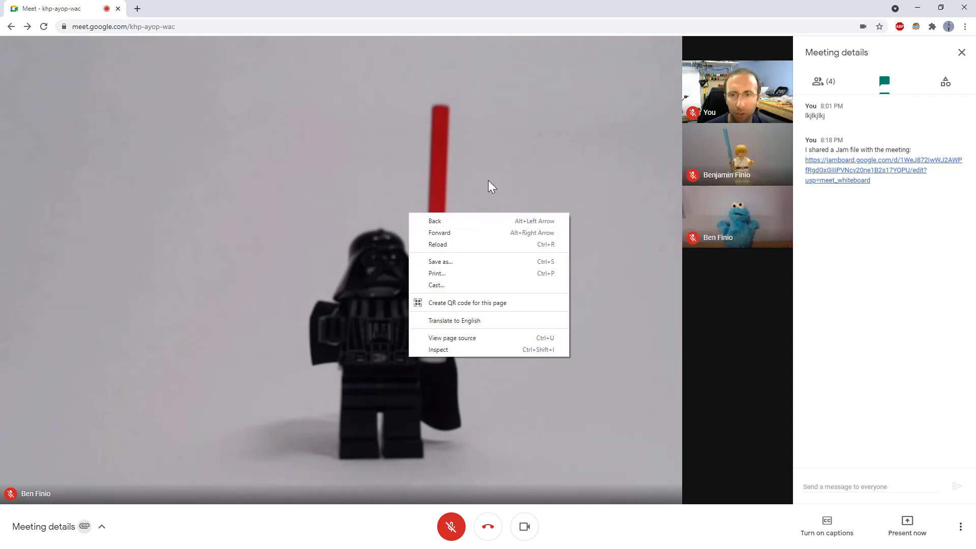
pyautogui.click(505, 185)
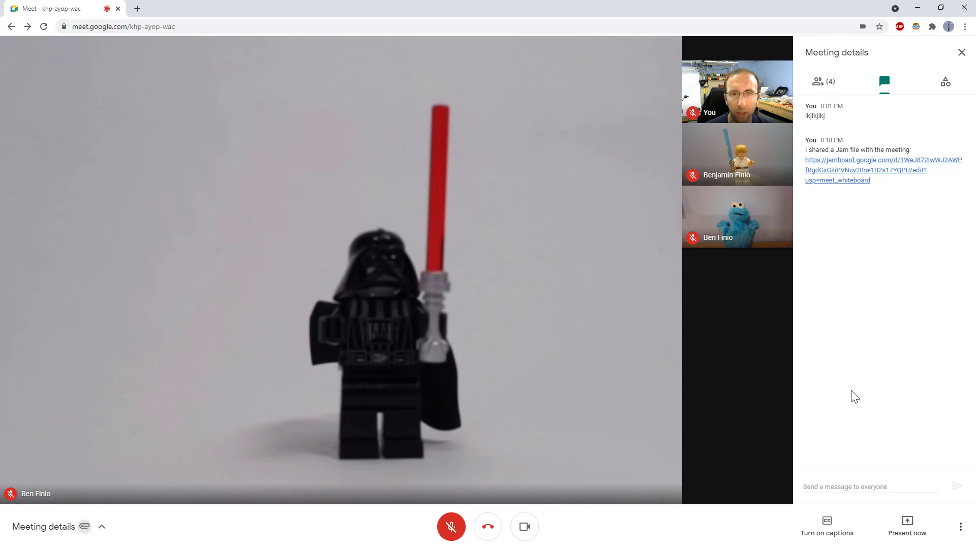
# - Review the available meeting layout options and close the layout settings
pyautogui.click(961, 530)
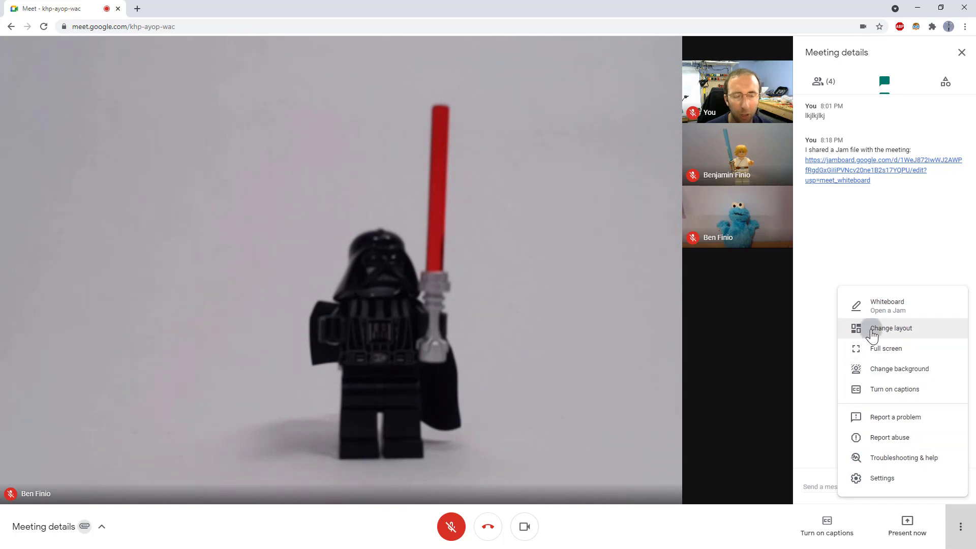
pyautogui.click(872, 335)
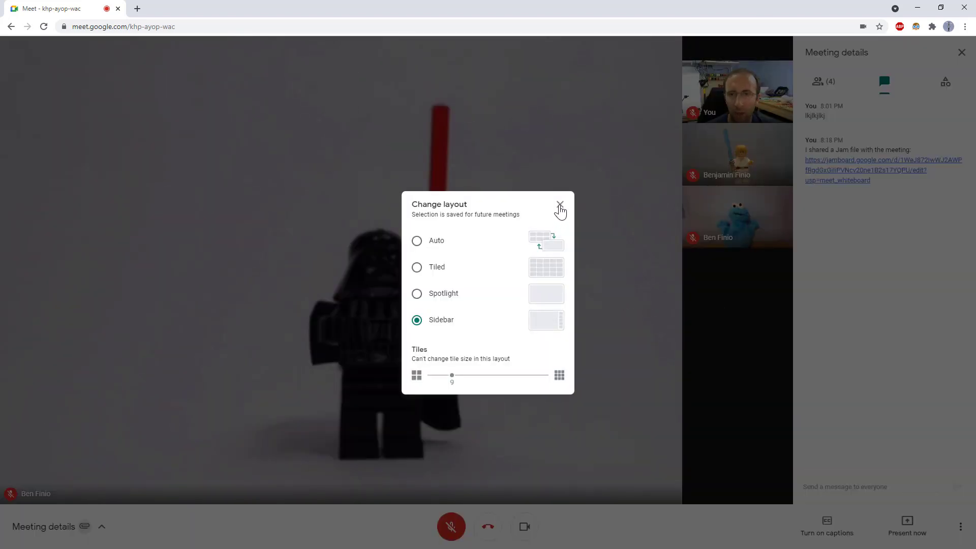
pyautogui.click(560, 206)
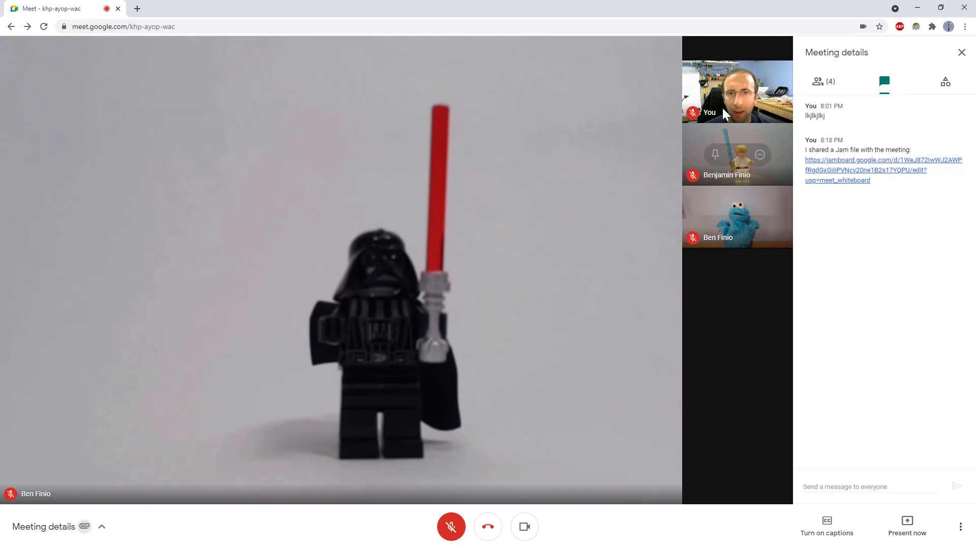
pyautogui.moveTo(748, 116)
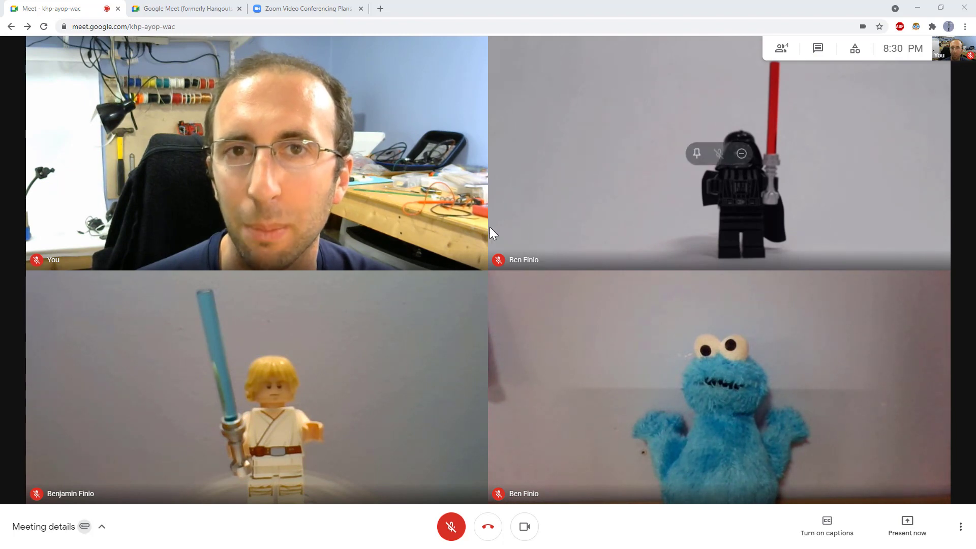
# - Review the plan overviews on the Google Meet pricing page and on the Zoom pricing page
pyautogui.click(184, 10)
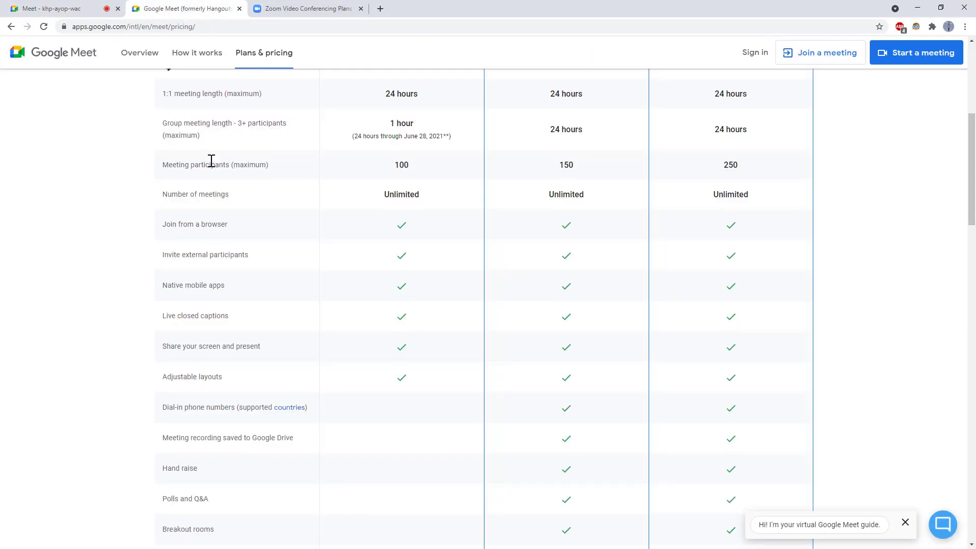
pyautogui.scroll(6, 211, 163)
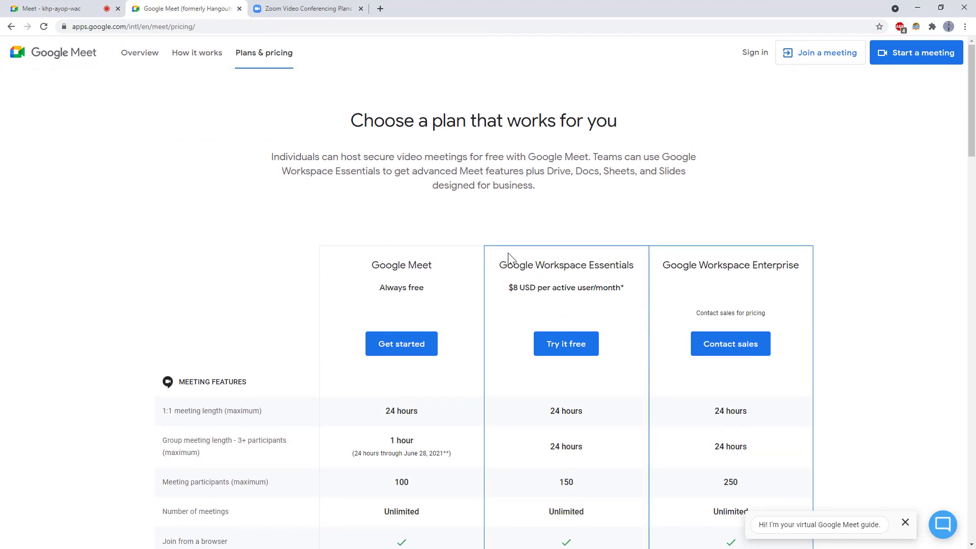
pyautogui.click(301, 9)
pyautogui.scroll(-4, 309, 180)
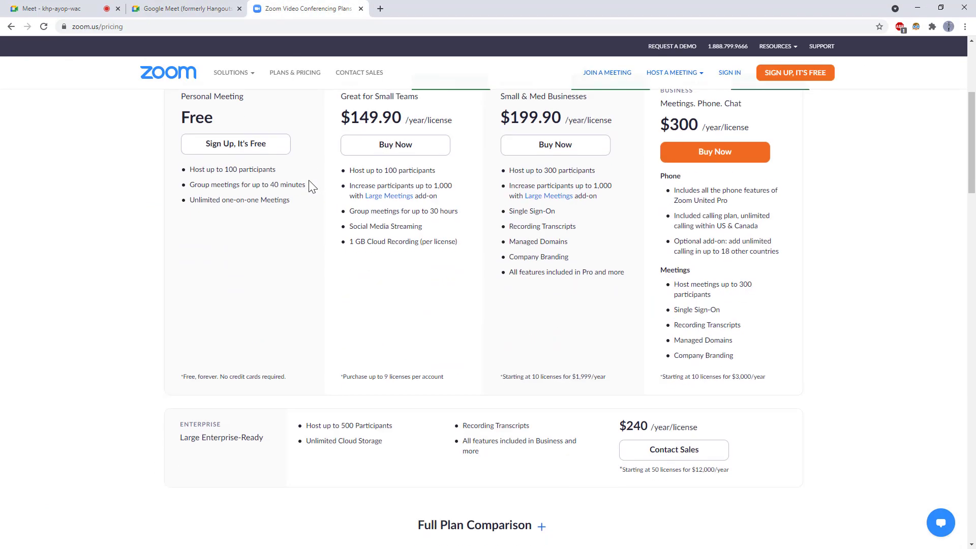
pyautogui.scroll(1, 231, 168)
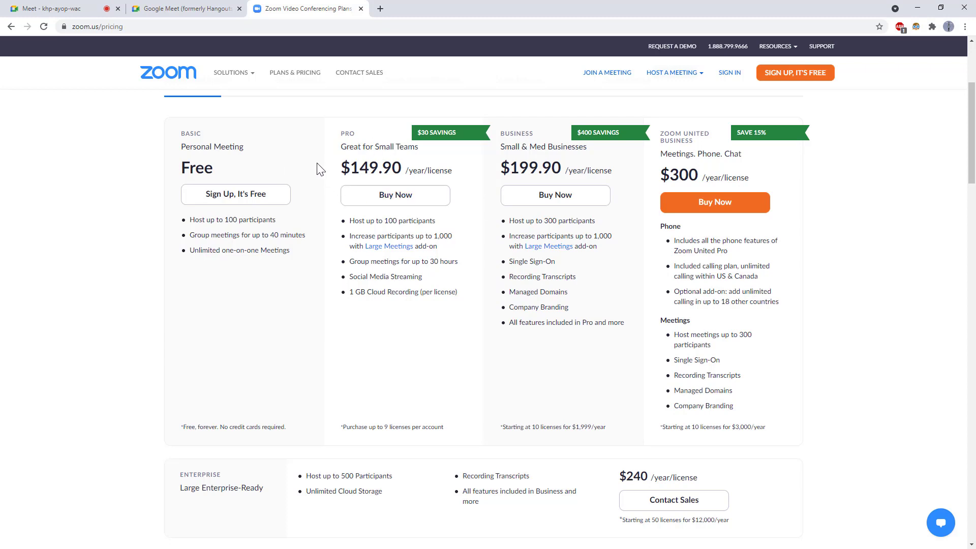
# - Compare the group meeting length limits of the free Google Meet and Zoom plans, highlighting the limit on each pricing page
pyautogui.click(196, 12)
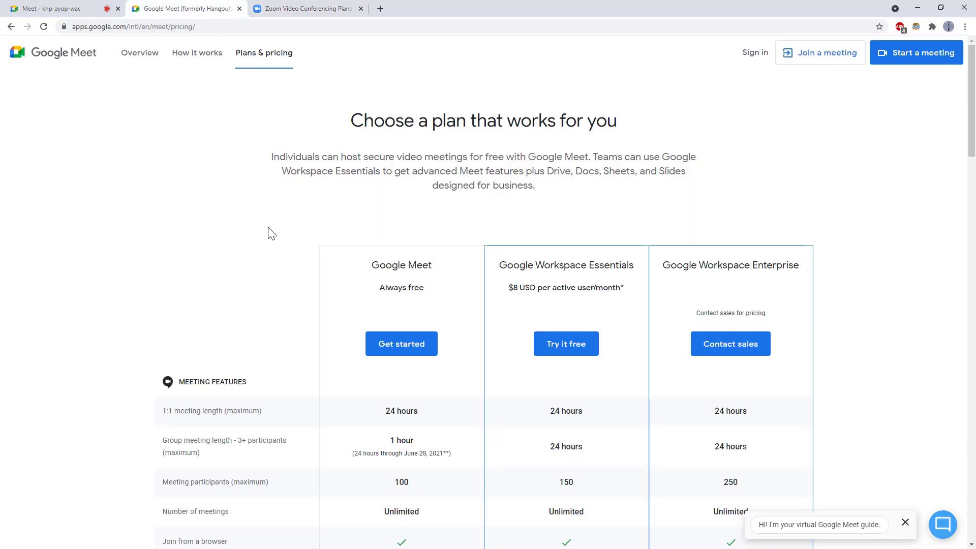
pyautogui.scroll(-2, 273, 236)
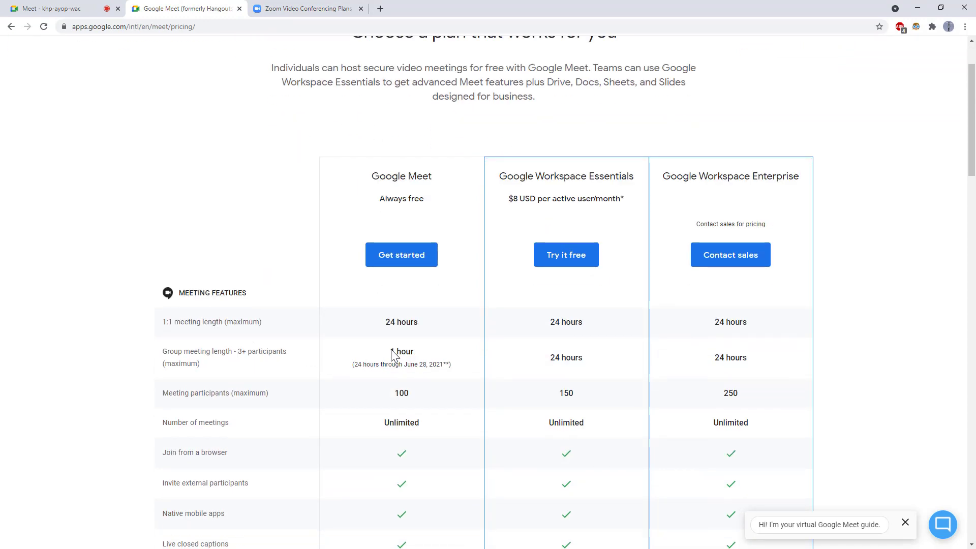
pyautogui.tripleClick(407, 352)
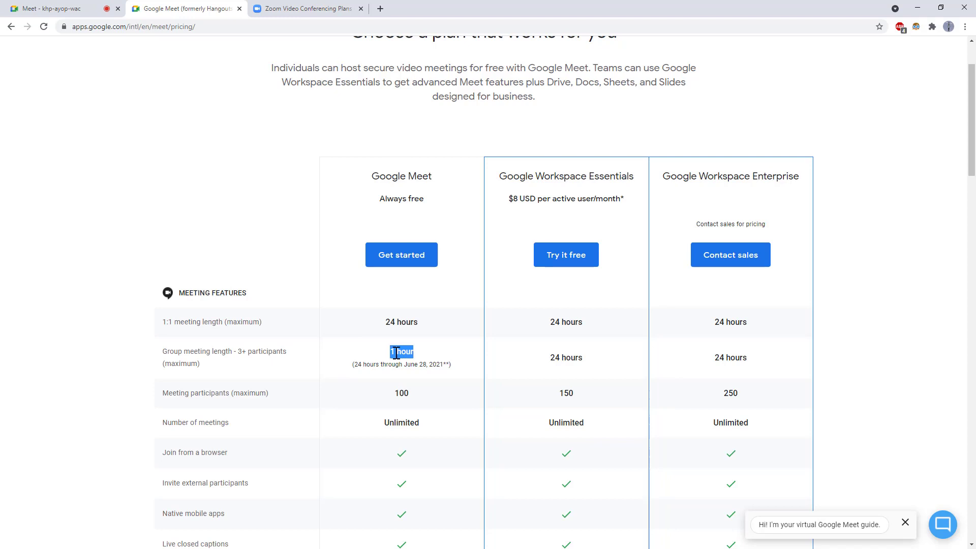
pyautogui.click(321, 7)
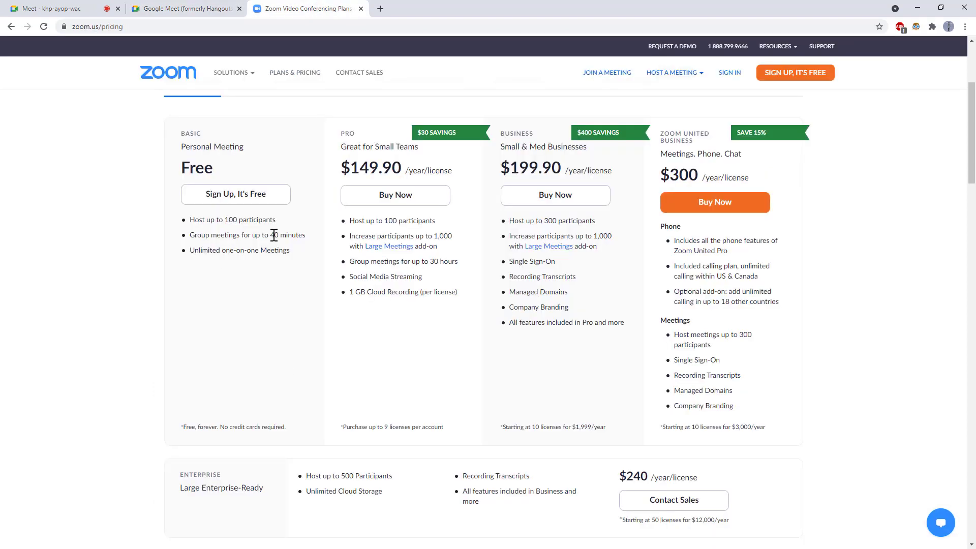
pyautogui.moveTo(273, 233); pyautogui.dragTo(301, 237)
pyautogui.click(194, 8)
pyautogui.click(391, 351)
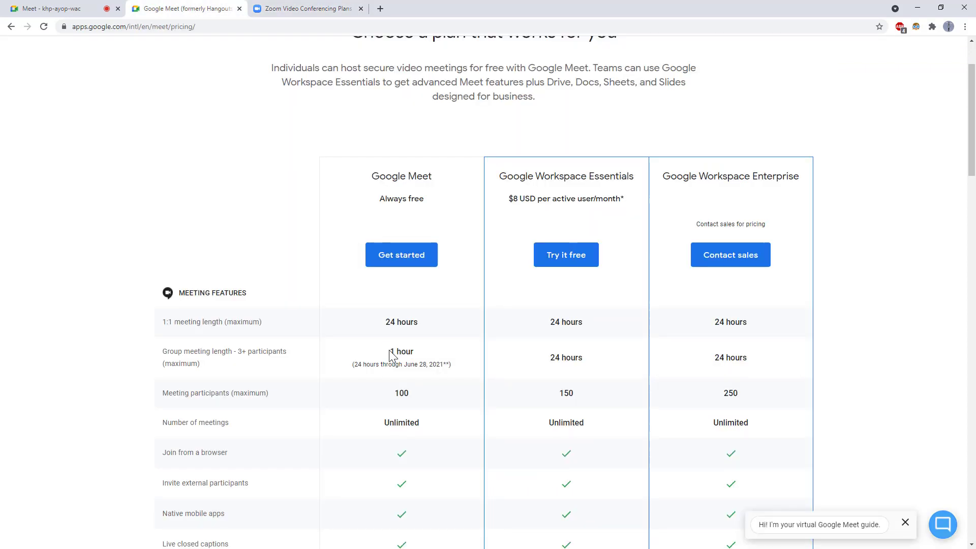
# - Highlight the Hand raise, Polls and Q&A, and Breakout rooms rows in the Google Meet plan comparison, clear the selection and return to the meeting
pyautogui.scroll(-6, 416, 351)
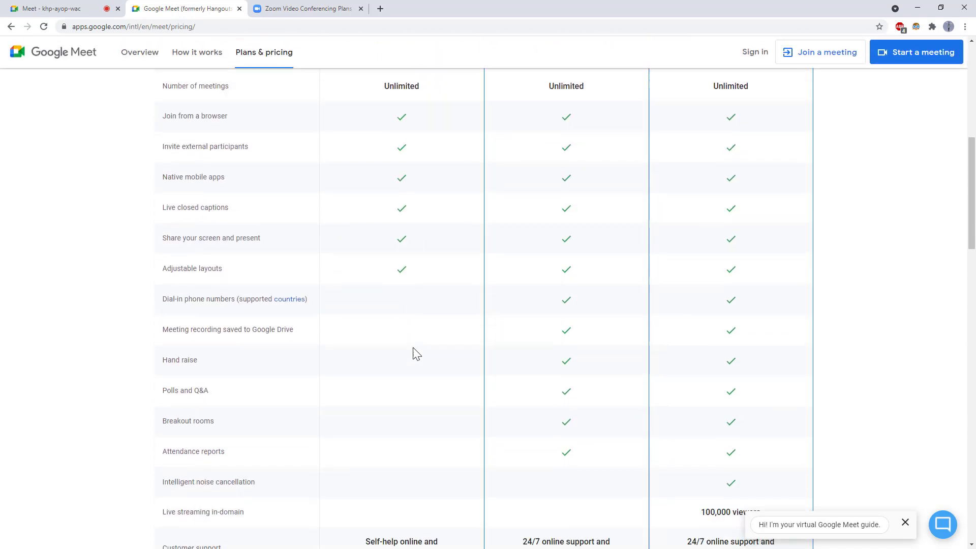
pyautogui.scroll(-2, 203, 269)
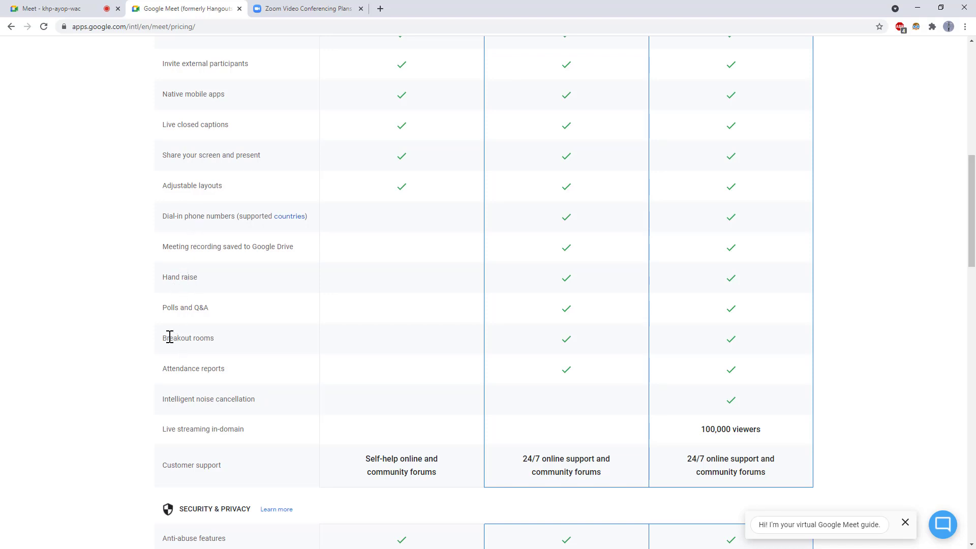
pyautogui.moveTo(220, 339); pyautogui.dragTo(168, 277)
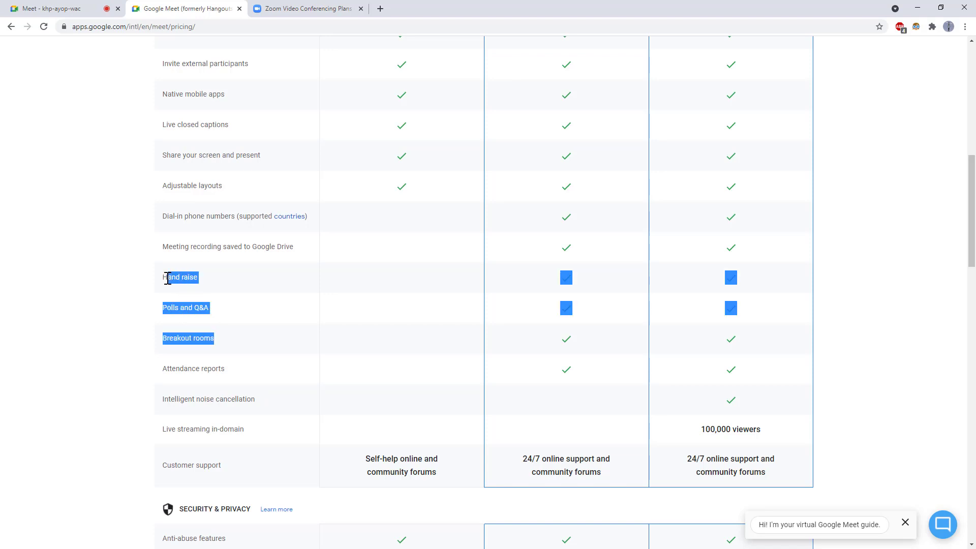
pyautogui.click(364, 254)
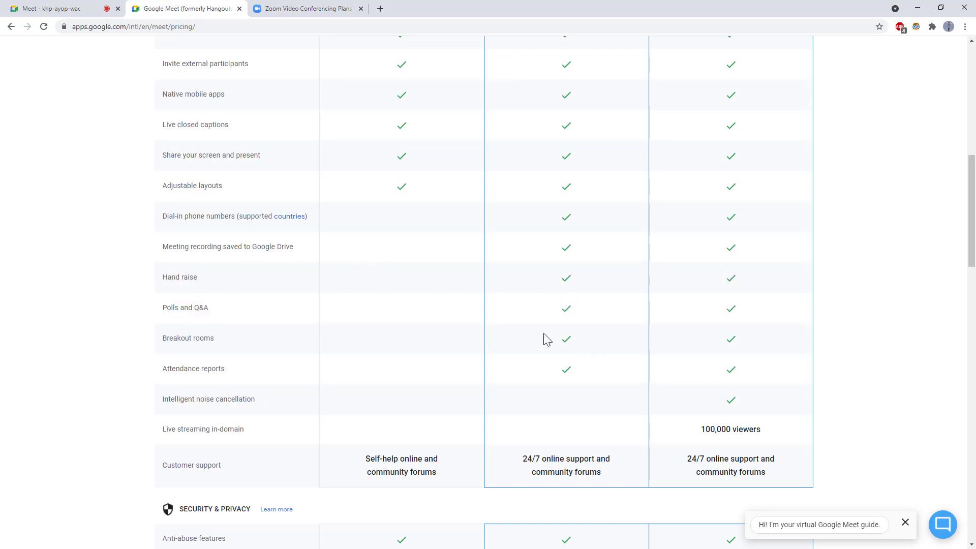
pyautogui.hotkey('ctrl', '1')
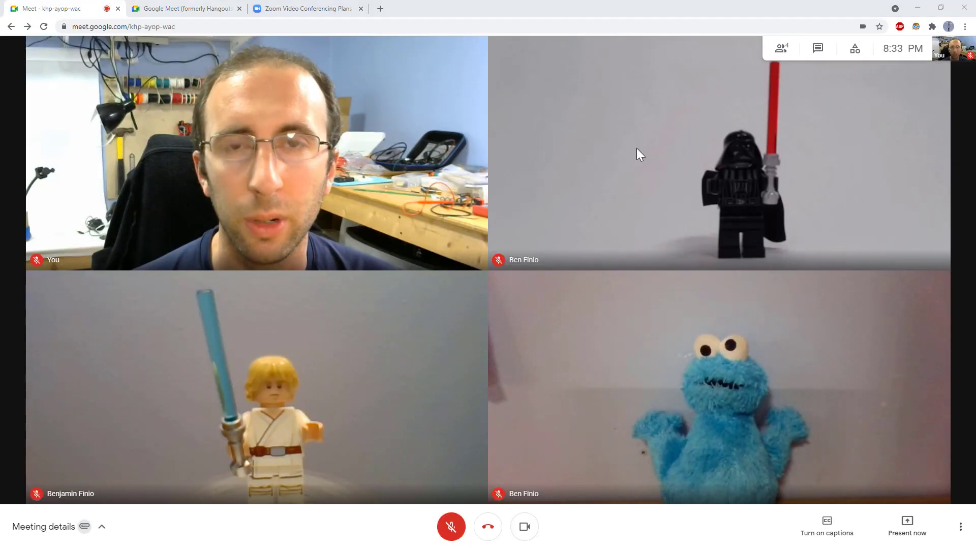